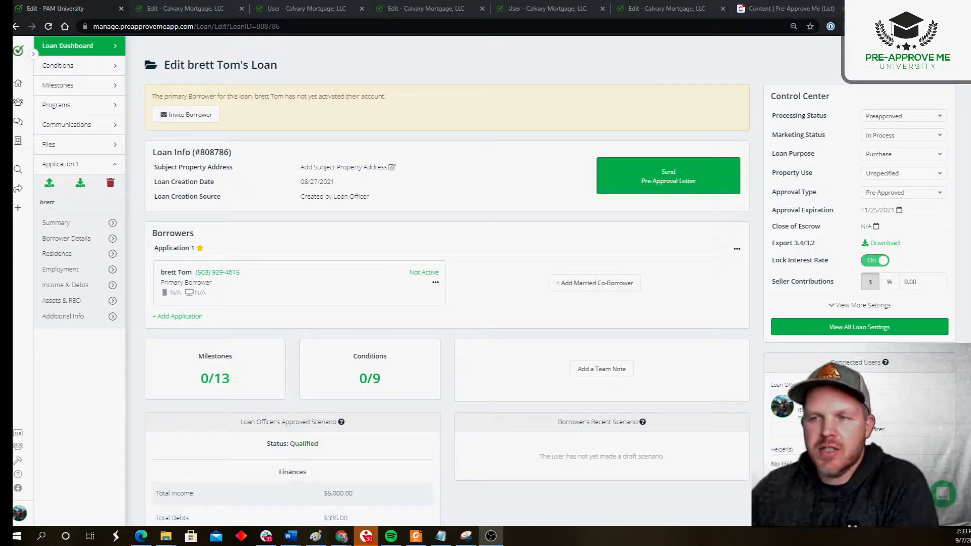
- Review the Loan Officer's Approved Scenario on the loan dashboard, including its finances and calculation figures
scroll(188, 229, "down", 7)
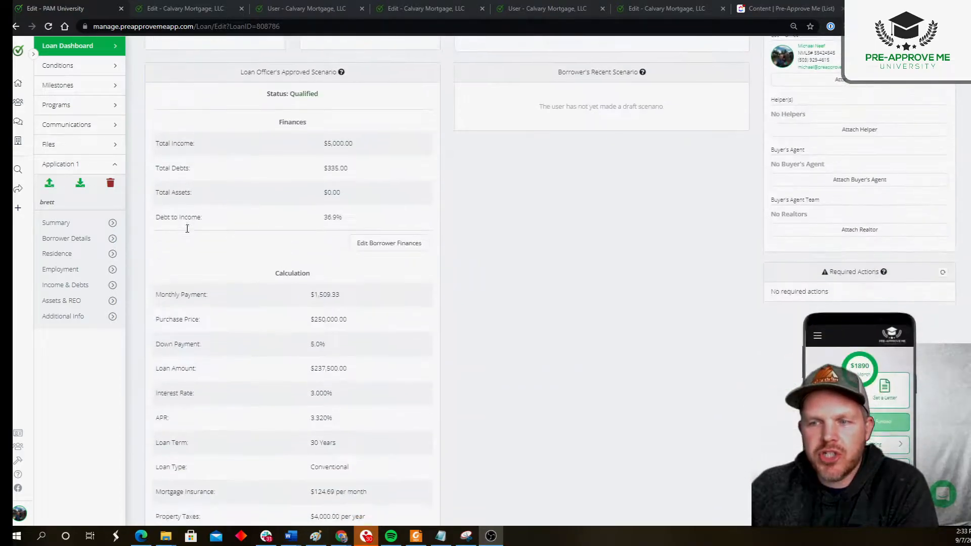
scroll(187, 228, "up", 2)
left_click_drag(153, 172, 342, 171)
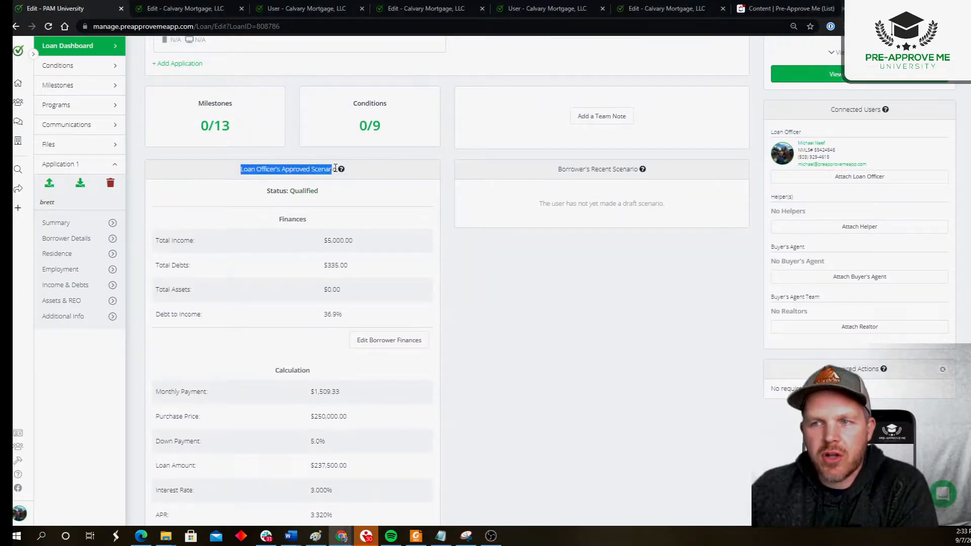
scroll(399, 314, "up", 5)
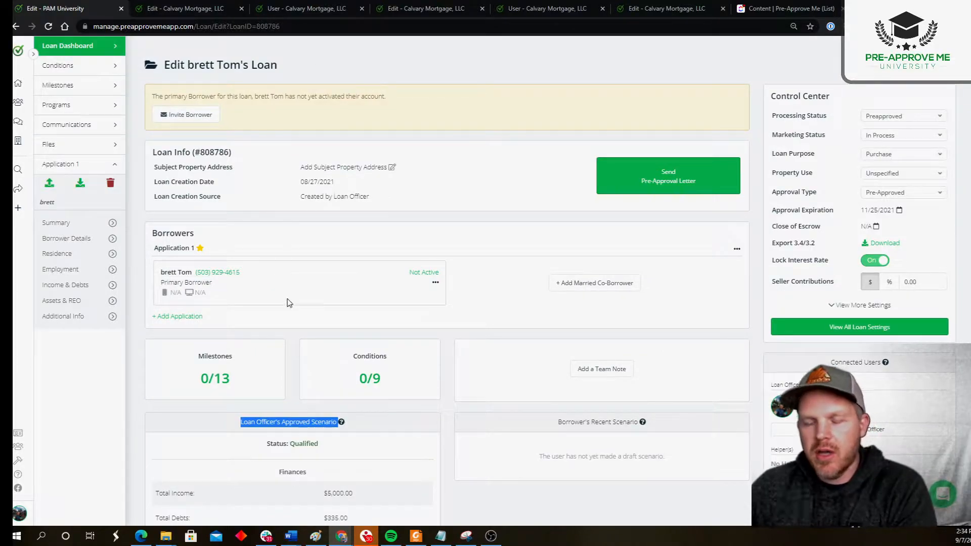
left_click(247, 423)
scroll(230, 424, "down", 5)
scroll(182, 321, "down", 3)
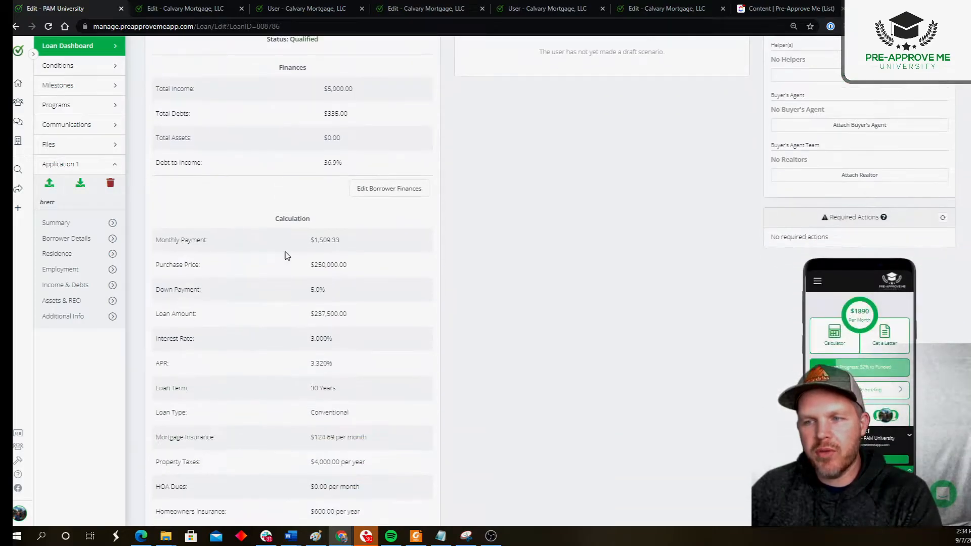
left_click_drag(274, 219, 390, 488)
scroll(439, 436, "down", 2)
- Open the loan configuration to inspect its editable fields, including the purchase price, and close it without saving
left_click(439, 436)
left_click(404, 445)
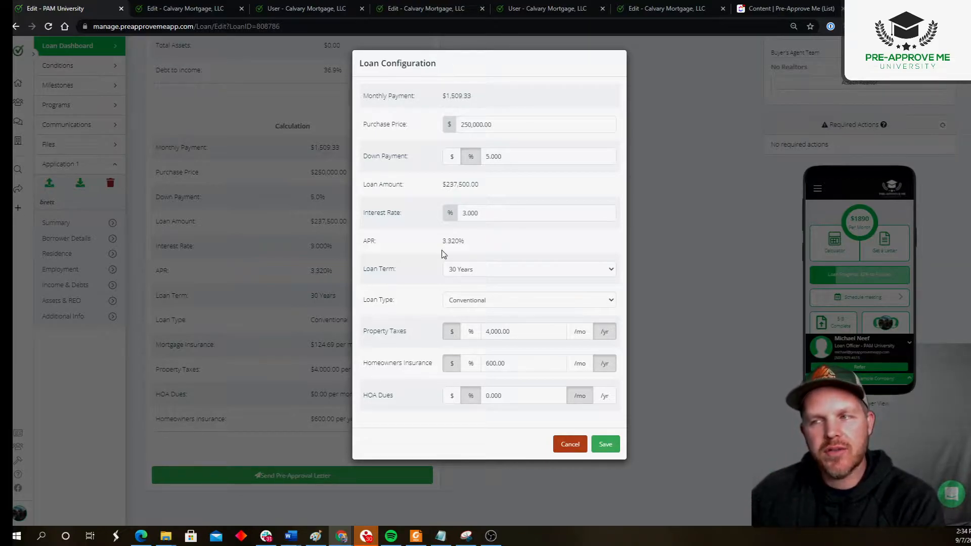
left_click(525, 127)
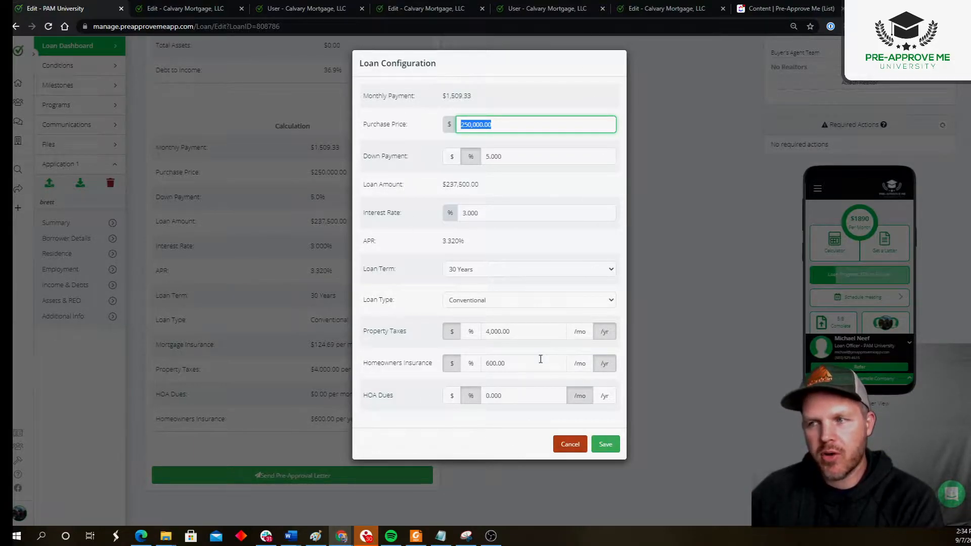
left_click(570, 445)
- Check the approved scenario's qualification status and the loan type in its calculation
scroll(390, 358, "up", 5)
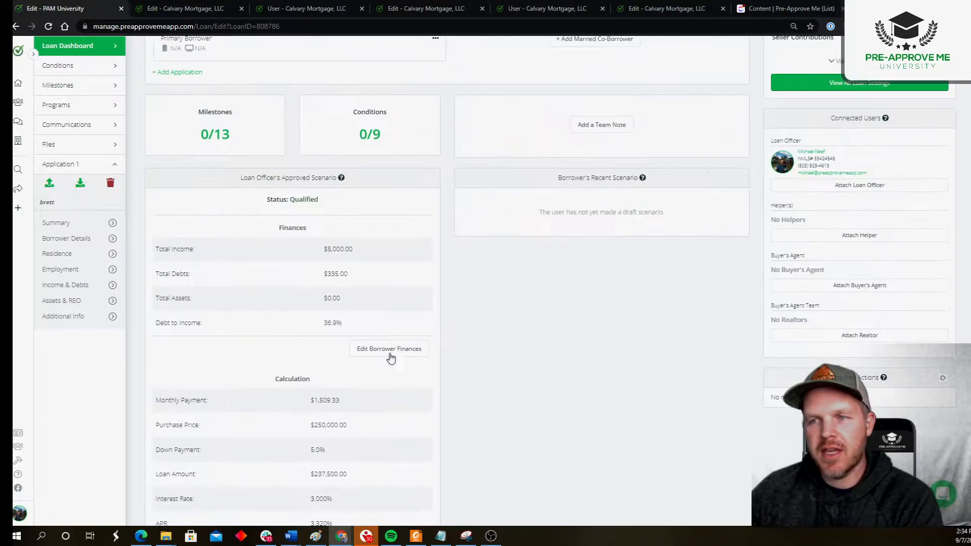
left_click_drag(240, 177, 347, 201)
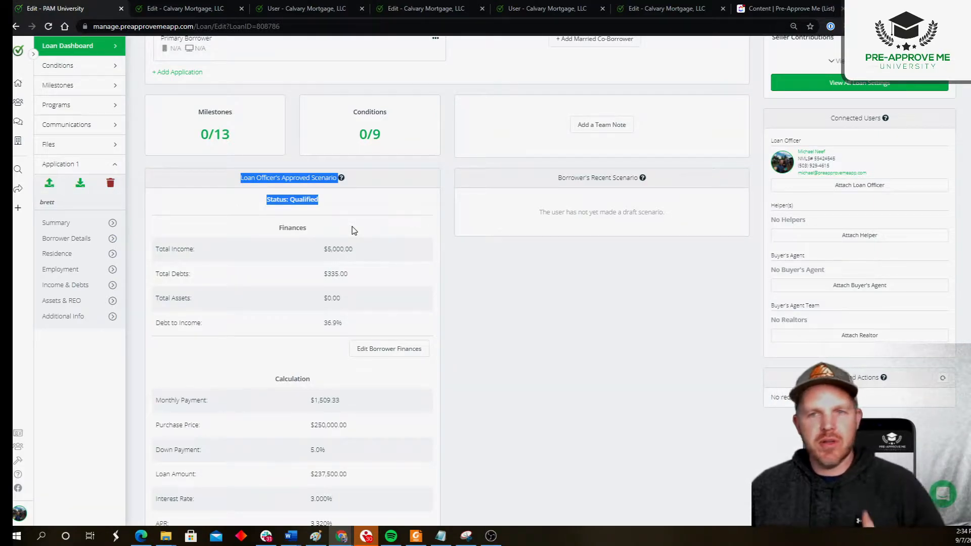
left_click(351, 215)
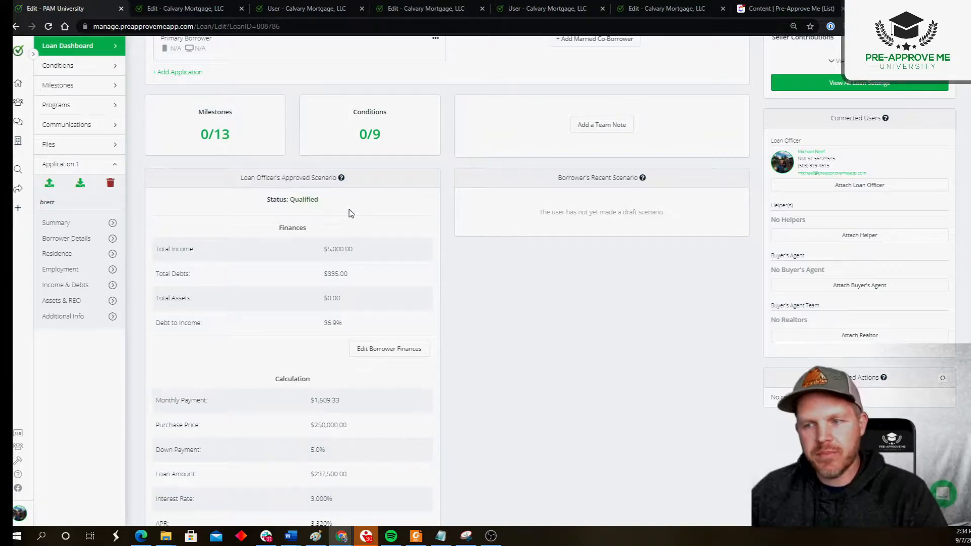
scroll(351, 213, "down", 4)
mouse_move(357, 376)
left_mouse_down()
mouse_move(310, 376)
mouse_move(294, 388)
mouse_move(351, 372)
left_mouse_up()
left_click(294, 388)
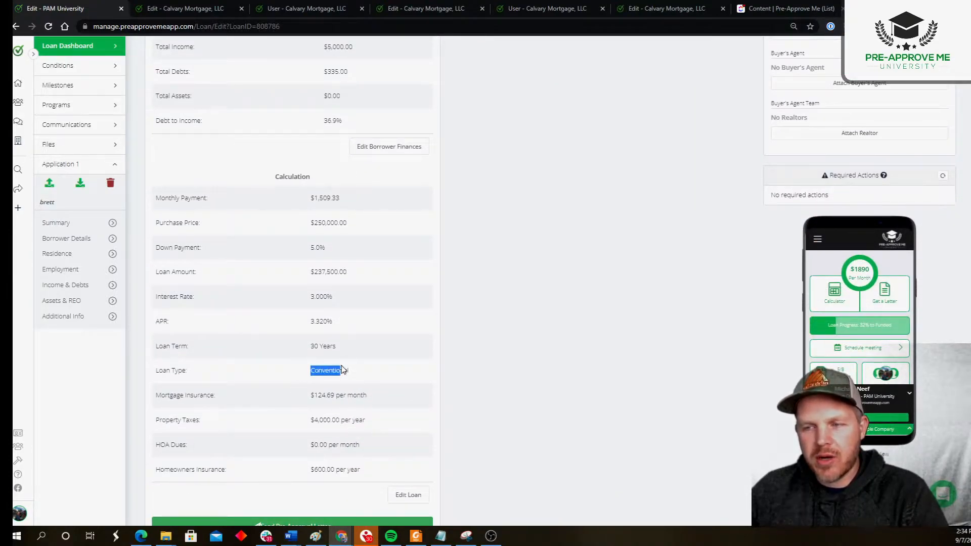
left_click(366, 374)
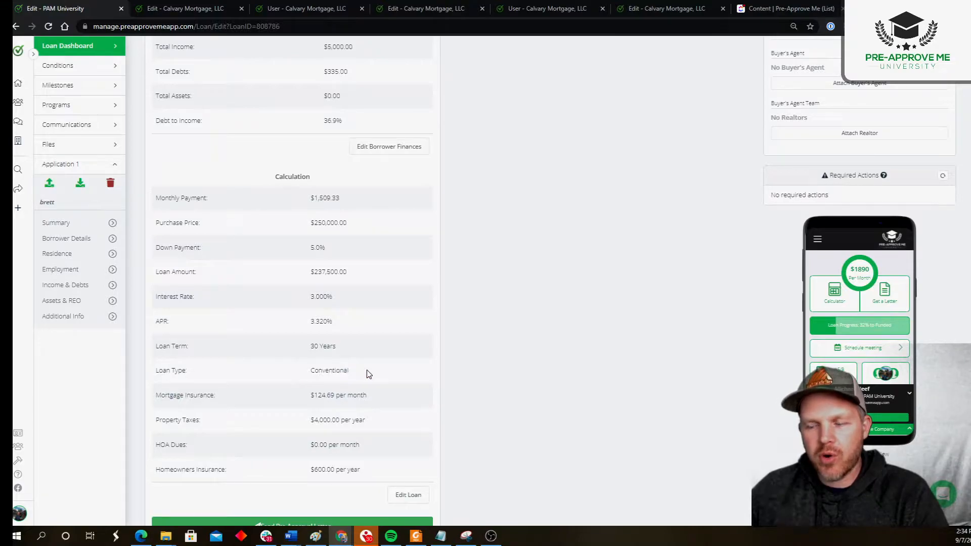
- Check which loan types the loan configuration offers and close it without saving
left_click(404, 495)
left_click(476, 305)
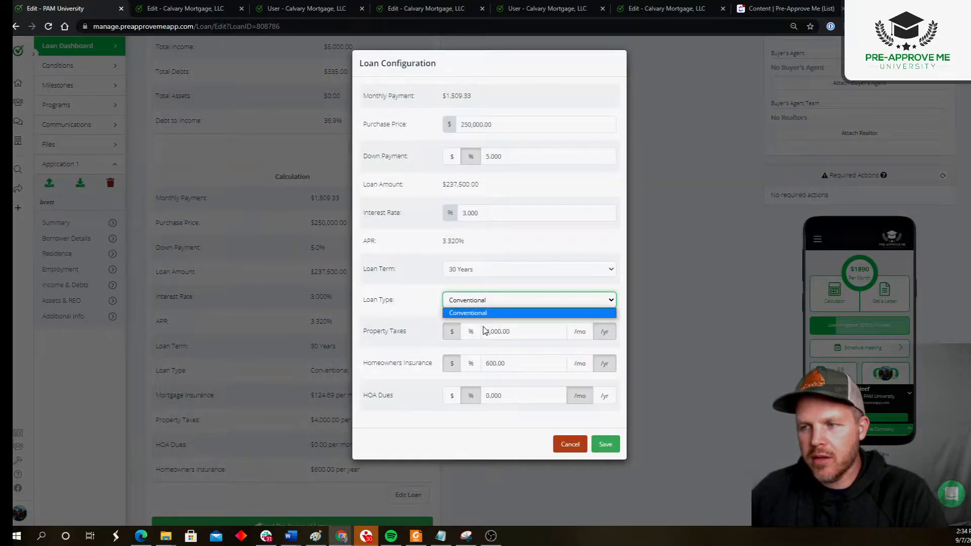
left_click(476, 315)
left_click(569, 444)
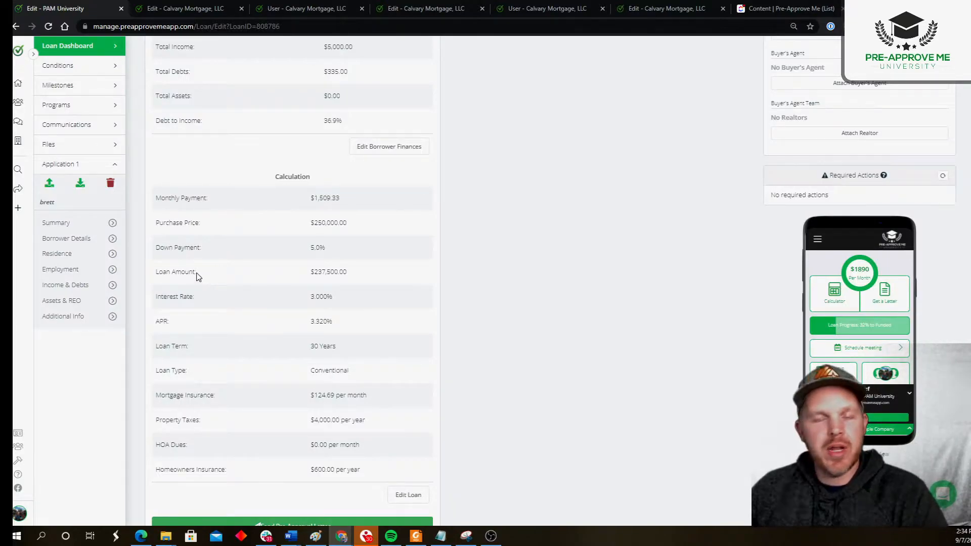
- Examine the approved scenario's finances, loan calculation and qualification status together
scroll(198, 258, "up", 6)
scroll(197, 258, "down", 4)
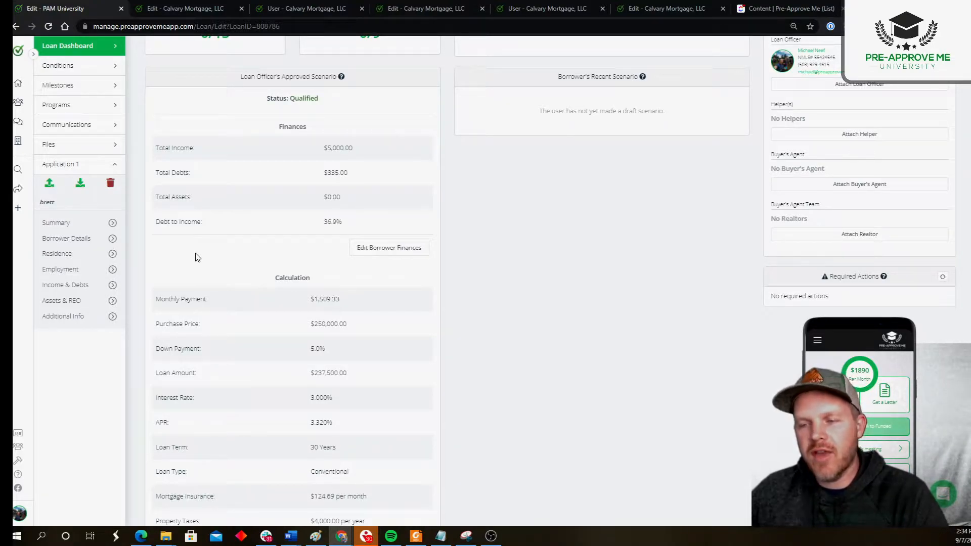
scroll(197, 257, "down", 2)
scroll(202, 253, "up", 3)
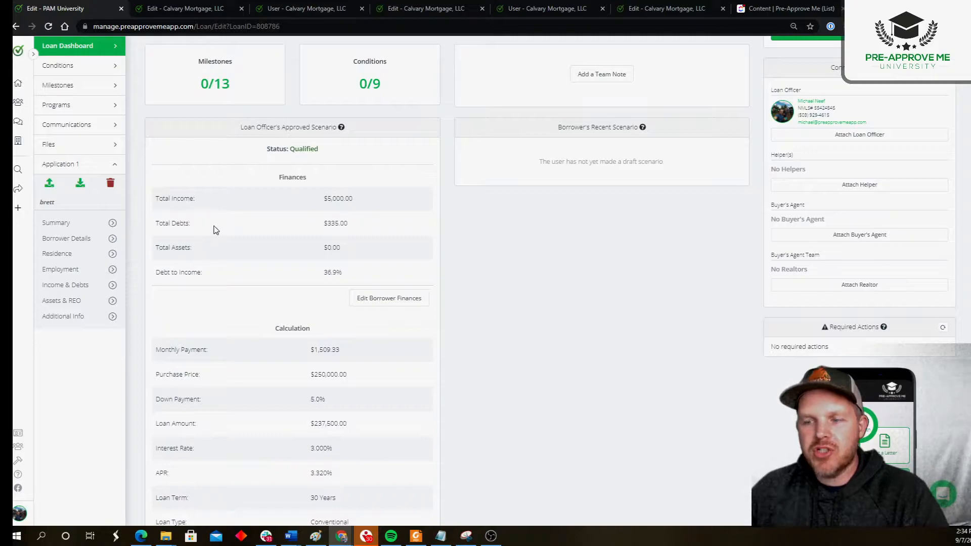
scroll(216, 230, "down", 3)
left_click_drag(307, 371, 352, 374)
left_click(307, 440)
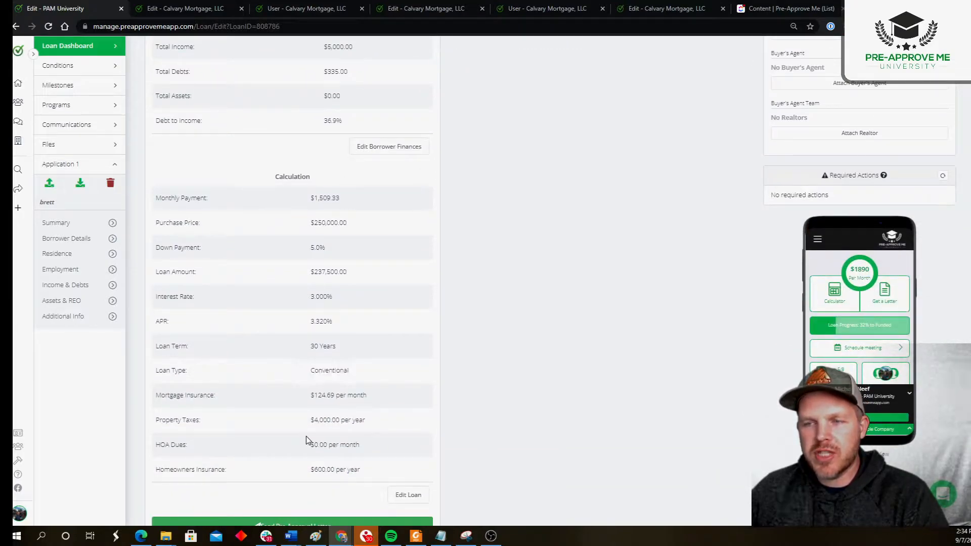
scroll(231, 256, "up", 6)
left_click_drag(234, 283, 342, 310)
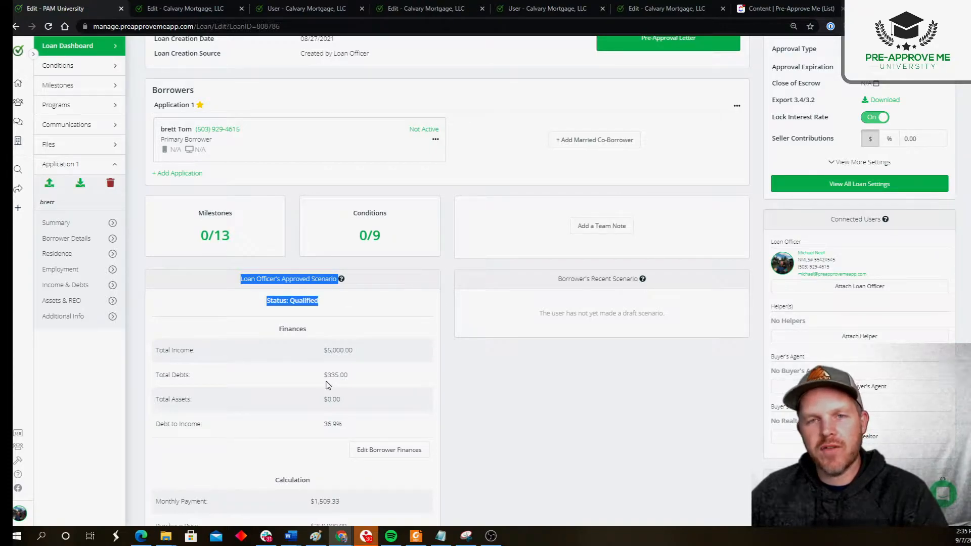
left_click(345, 300)
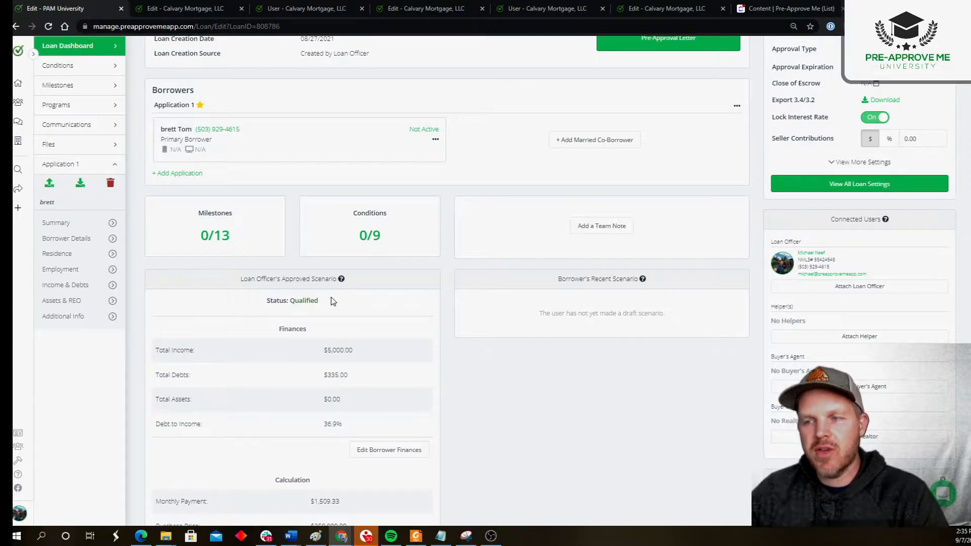
- Make the FHA program available to the borrower in the loan's programs and return to the loan
left_click(74, 104)
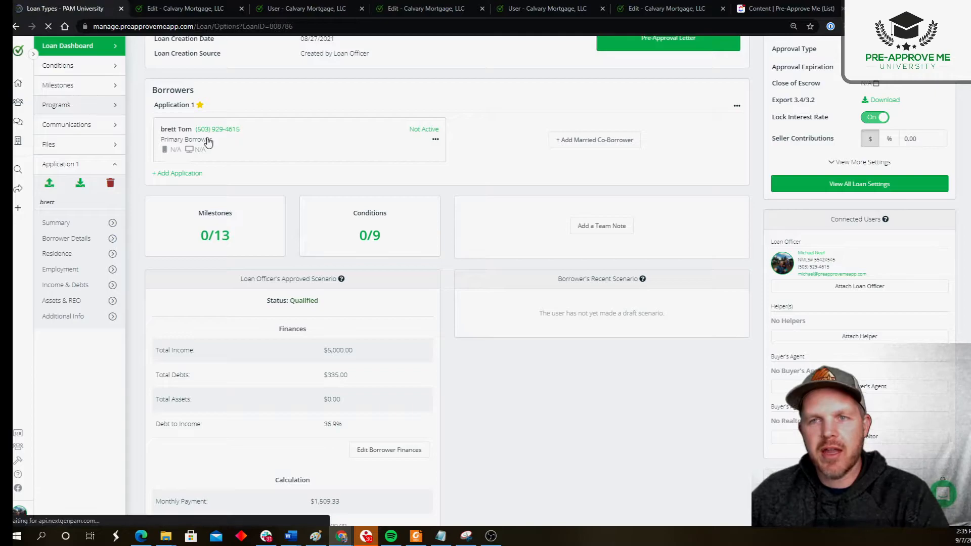
left_click(200, 118)
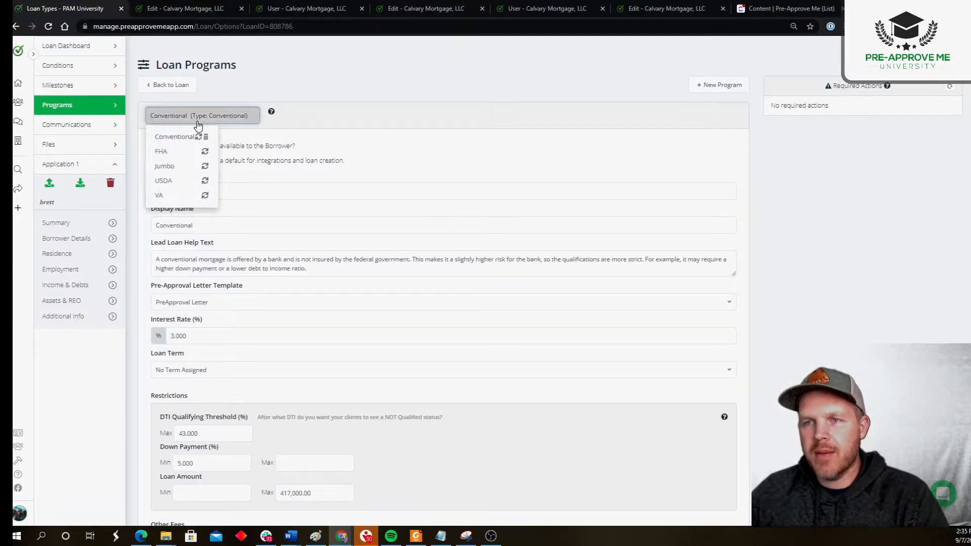
left_click(183, 152)
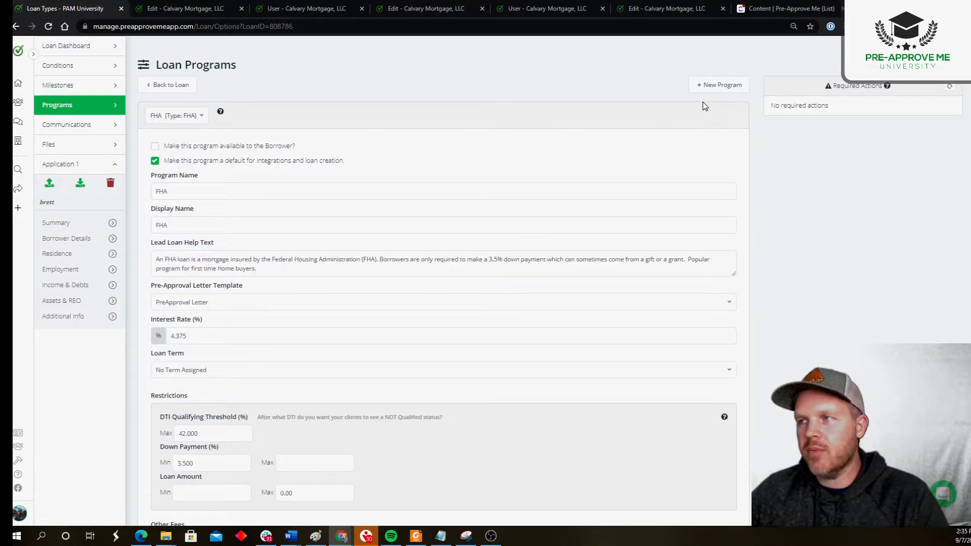
left_click(155, 146)
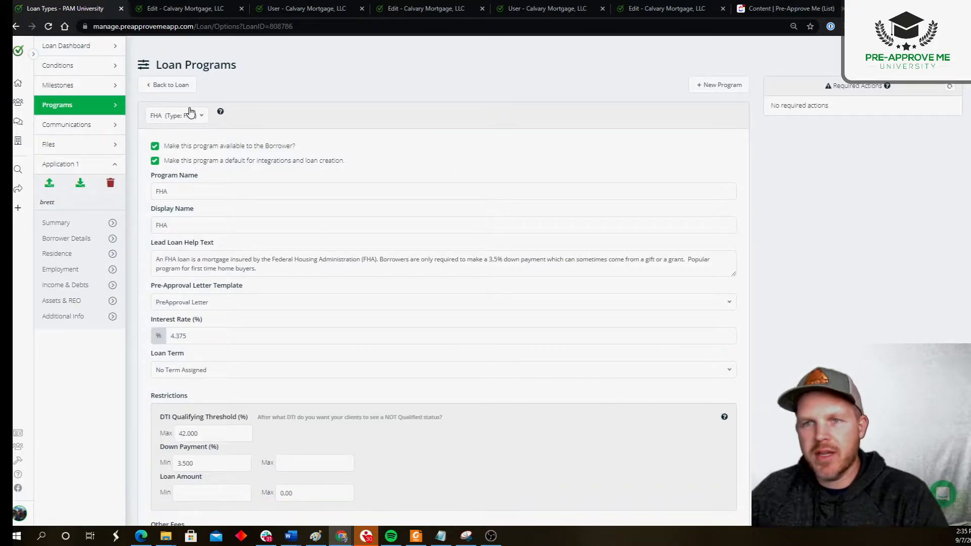
left_click(177, 84)
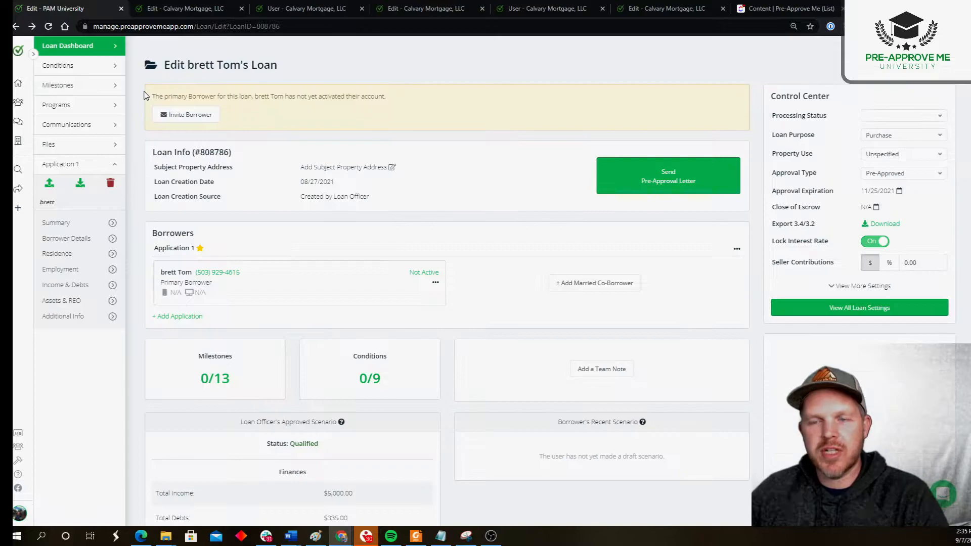
- Set the approved scenario's loan type to FHA in the loan configuration and save it
scroll(201, 142, "down", 5)
scroll(323, 277, "down", 2)
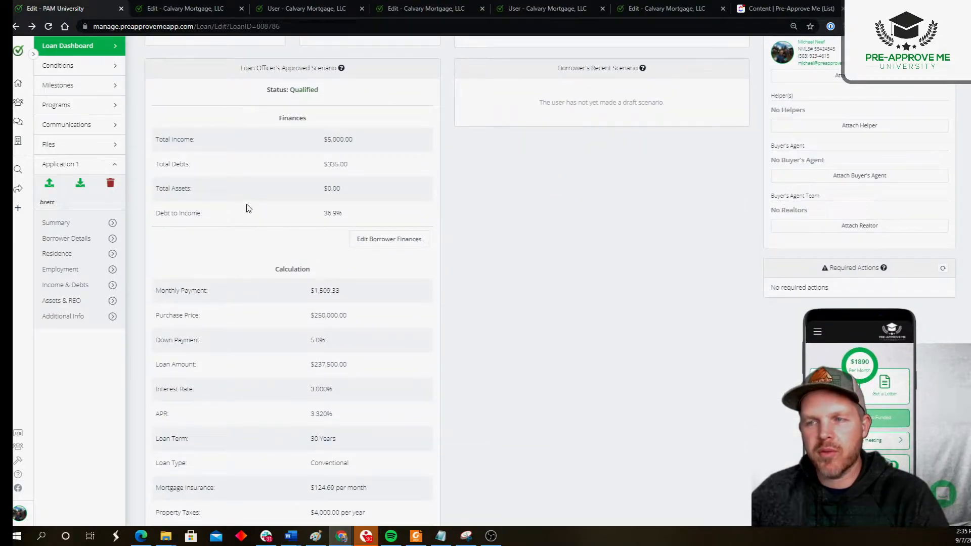
scroll(226, 186, "down", 3)
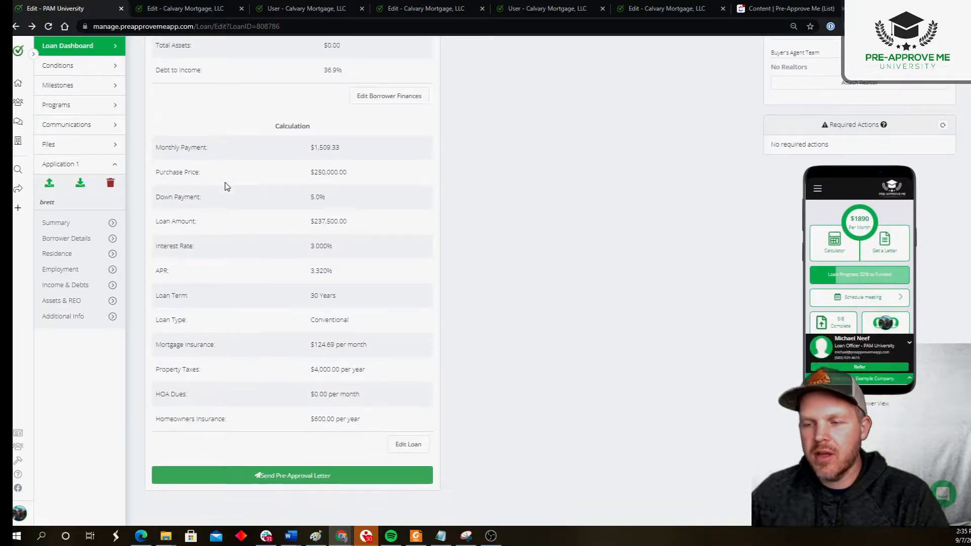
left_click(401, 445)
left_click(495, 300)
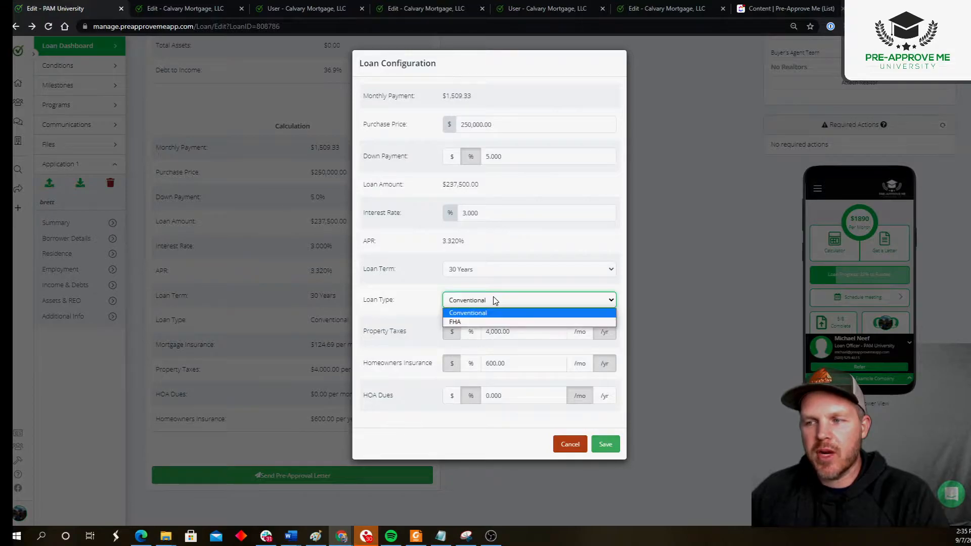
left_click(489, 322)
left_click(604, 444)
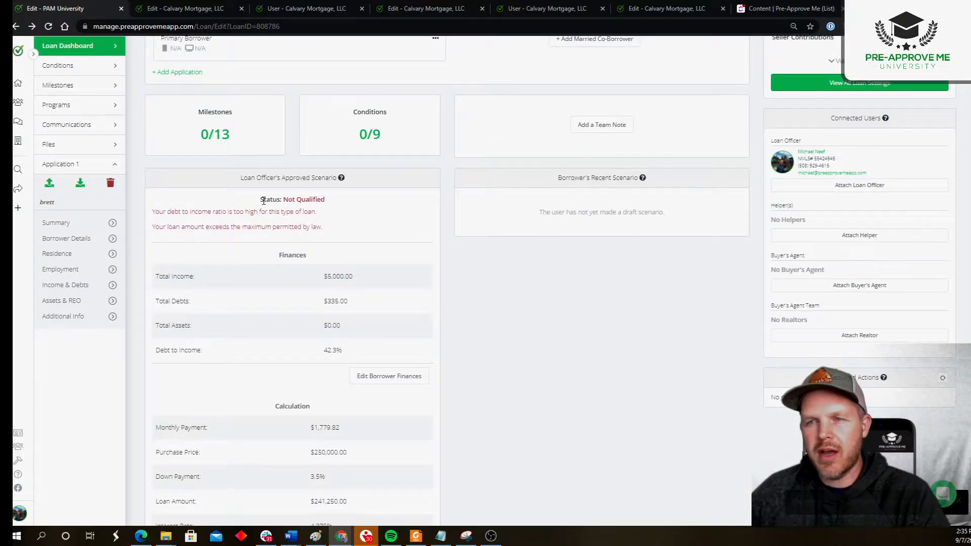
- Read the approved scenario's updated qualification status and each of the reasons listed beneath it
left_click_drag(262, 200, 324, 200)
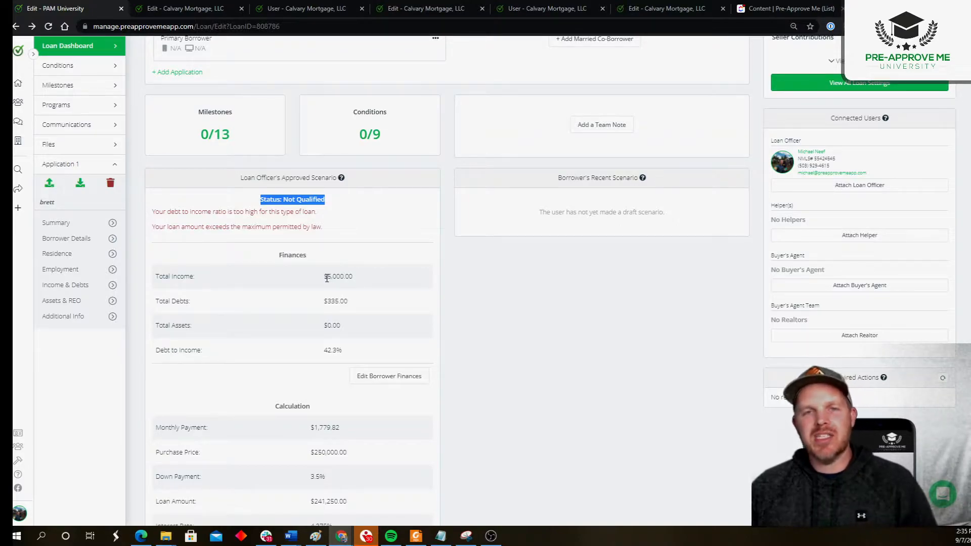
left_click_drag(153, 212, 316, 212)
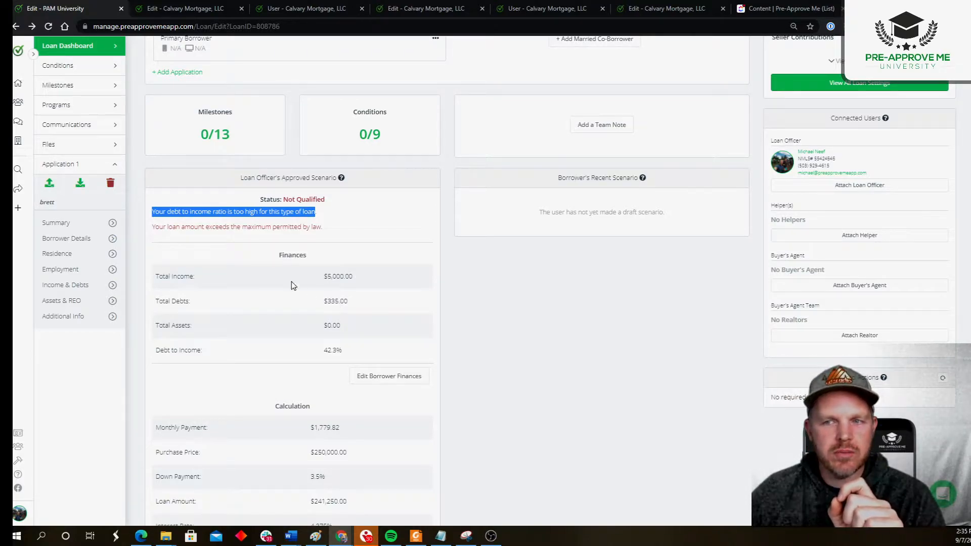
left_click(212, 223)
left_click_drag(151, 212, 334, 217)
left_click(155, 225)
left_click_drag(155, 226, 324, 230)
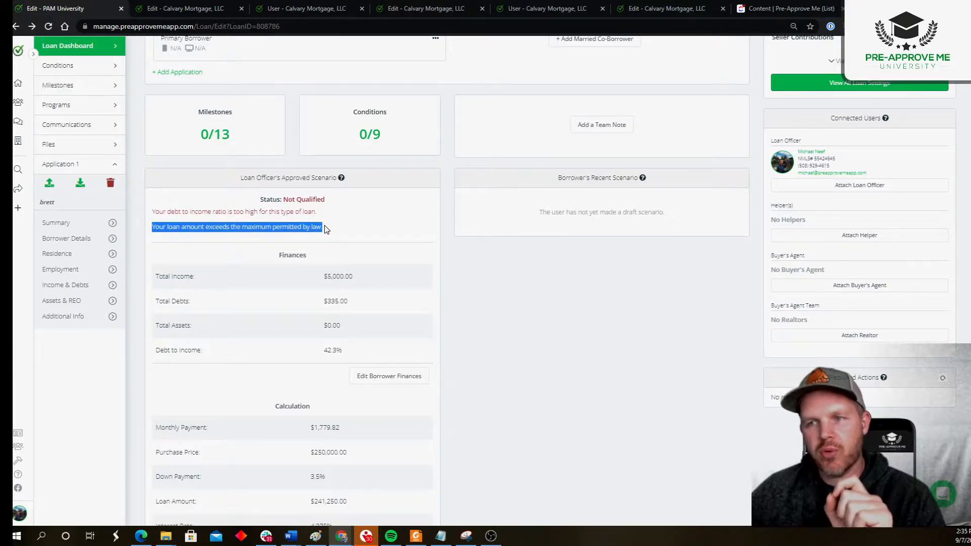
left_click(325, 230)
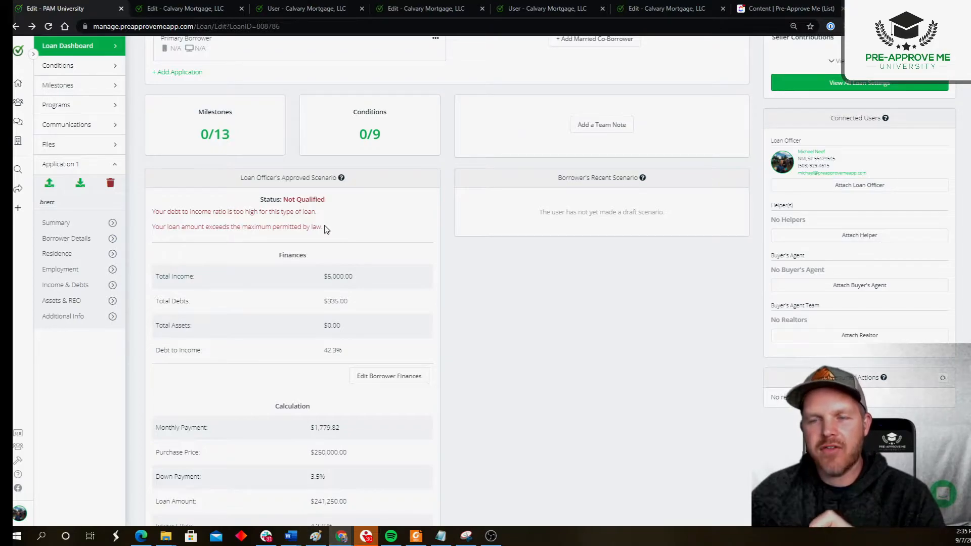
- Check the scenario's loan type and debt-to-income ratio against the reasons given for its qualification status
scroll(325, 230, "down", 4)
left_click_drag(311, 397, 349, 397)
scroll(270, 155, "up", 5)
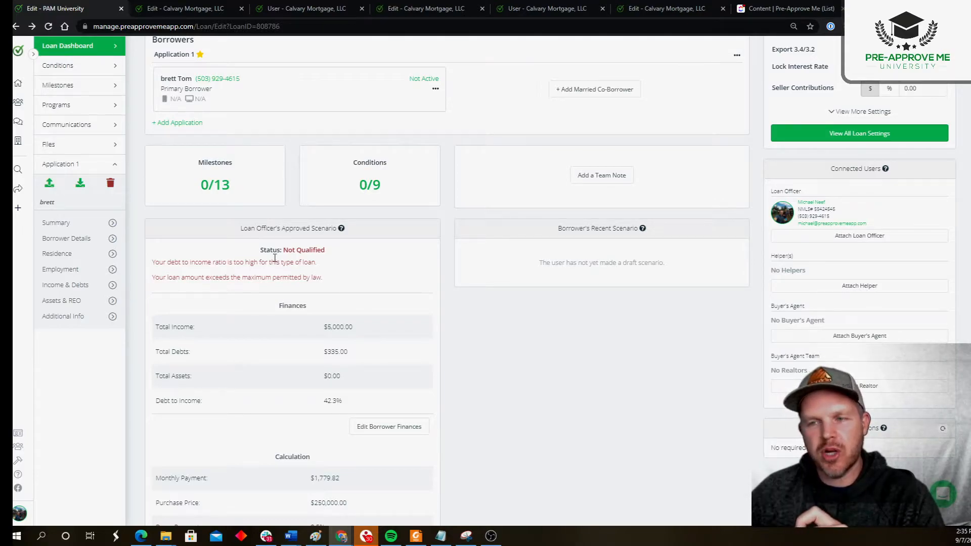
scroll(275, 270, "down", 6)
double_click(323, 320)
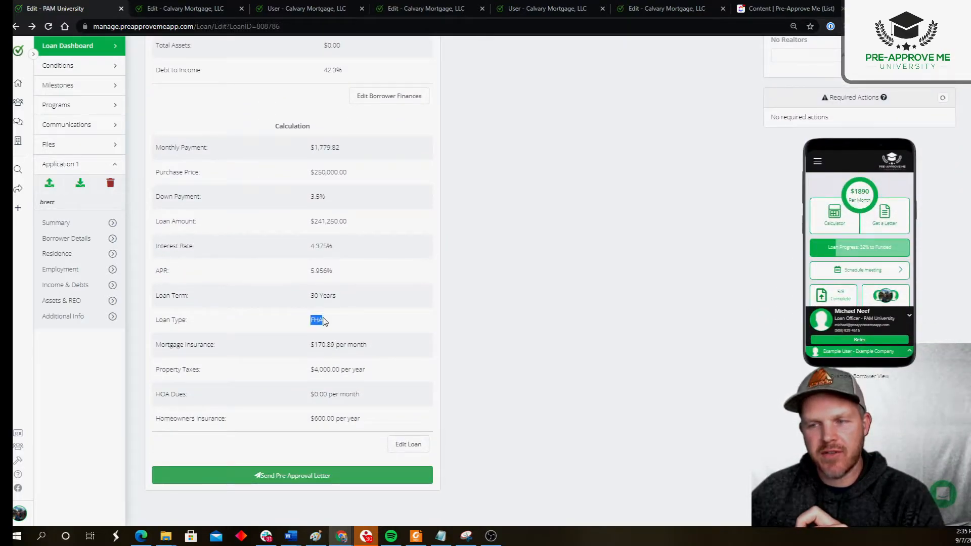
scroll(320, 212, "up", 9)
scroll(278, 231, "down", 3)
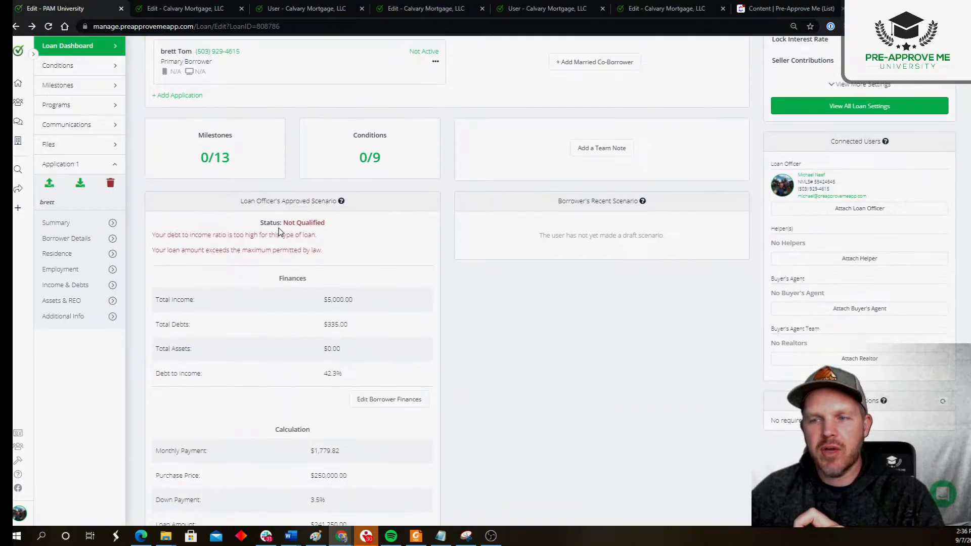
left_click_drag(152, 238, 332, 239)
left_click_drag(317, 374, 346, 373)
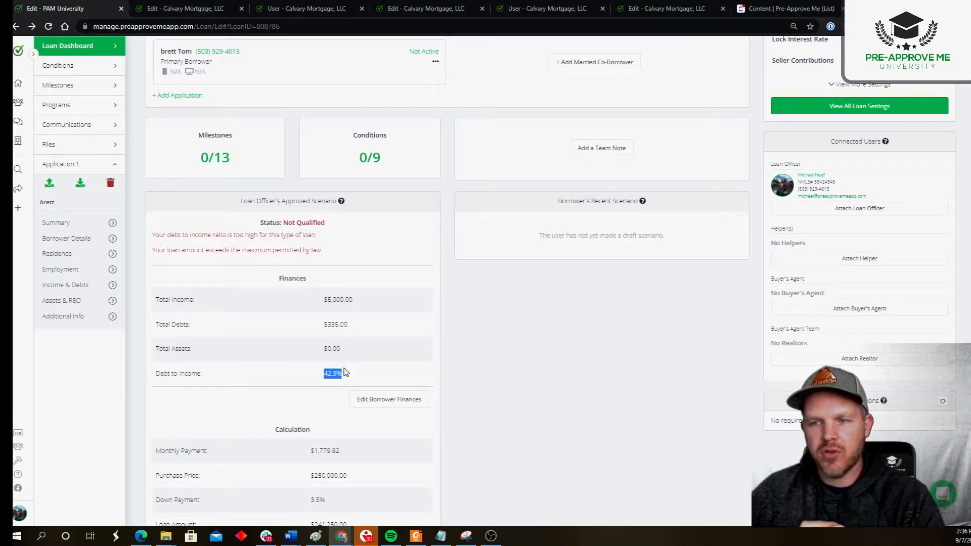
- Check the approved scenario's loan amount against the loan-limit reason listed under its qualification status
left_click_drag(153, 250, 353, 275)
scroll(368, 220, "down", 3)
scroll(368, 221, "down", 3)
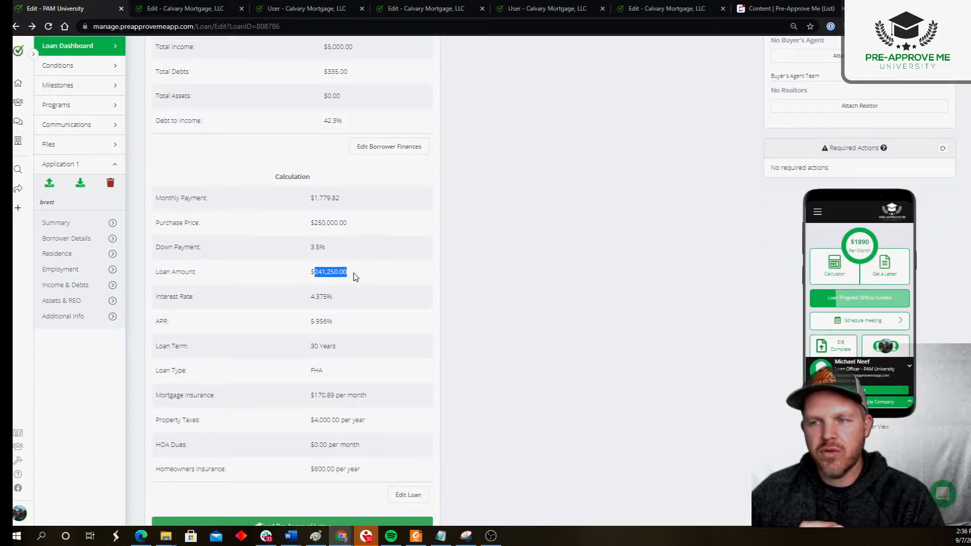
scroll(238, 165, "up", 8)
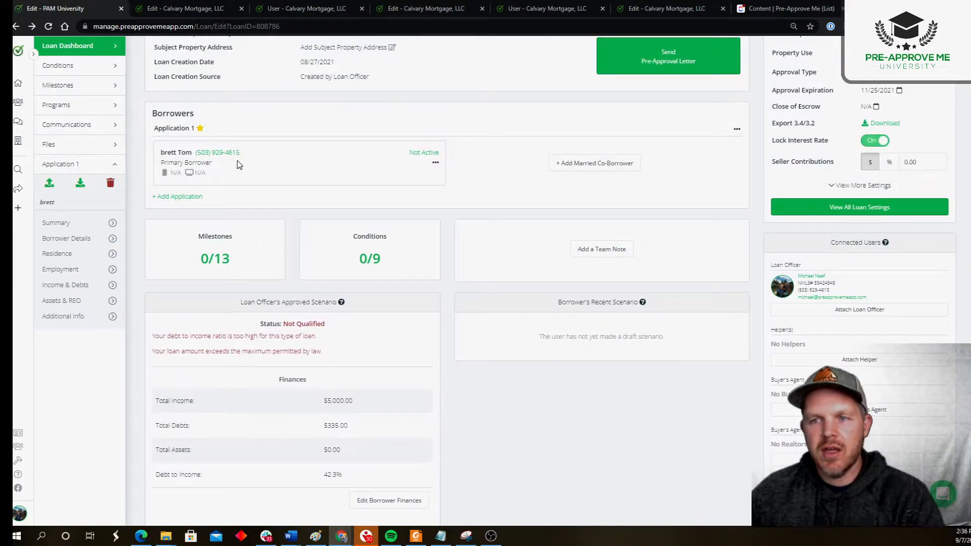
left_click(264, 242)
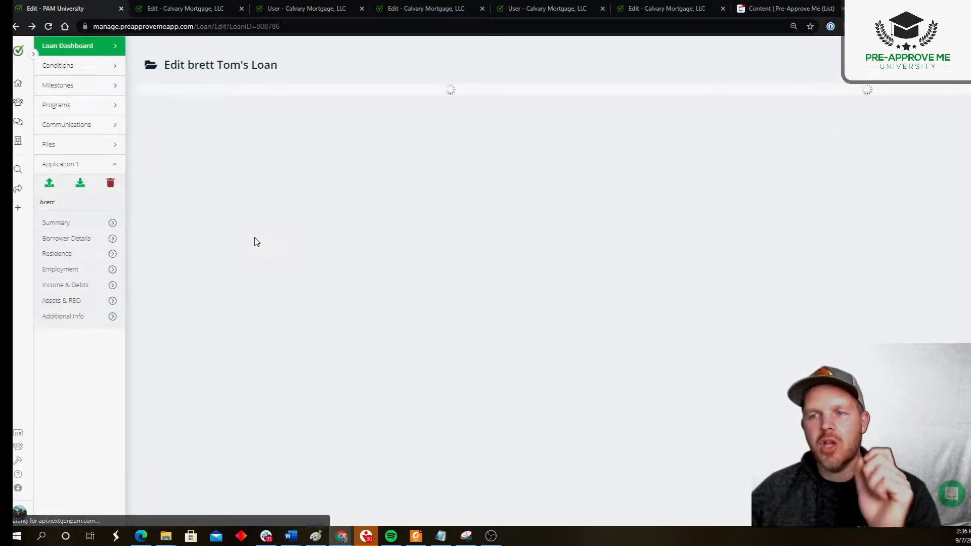
scroll(256, 242, "down", 5)
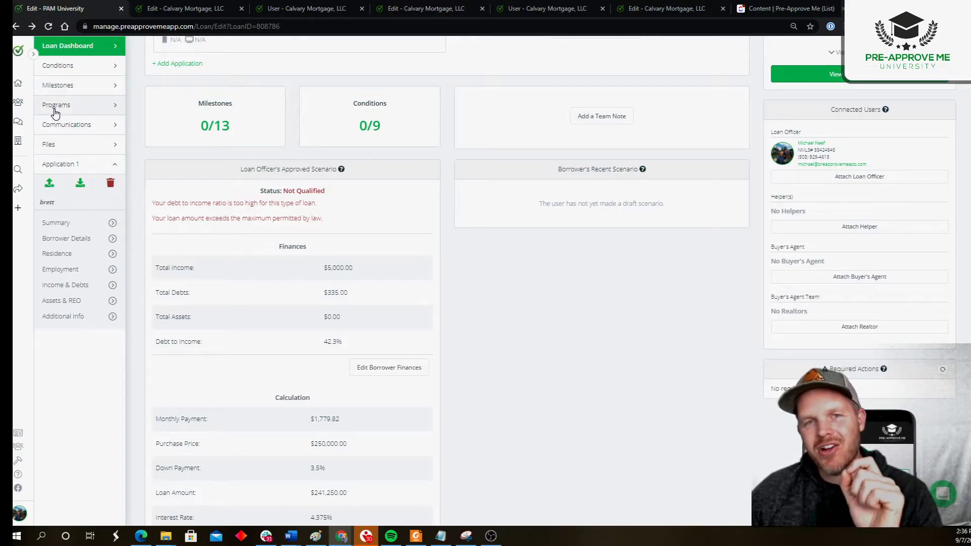
- Review the approved scenario's debt-to-income ratio and loan amount alongside both reasons given for its status
left_click_drag(238, 169, 381, 179)
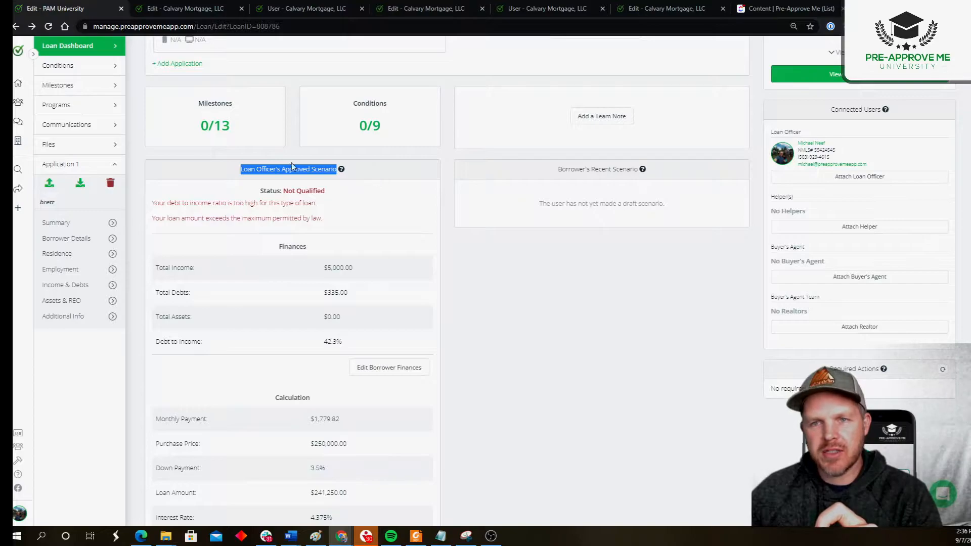
left_click(160, 204)
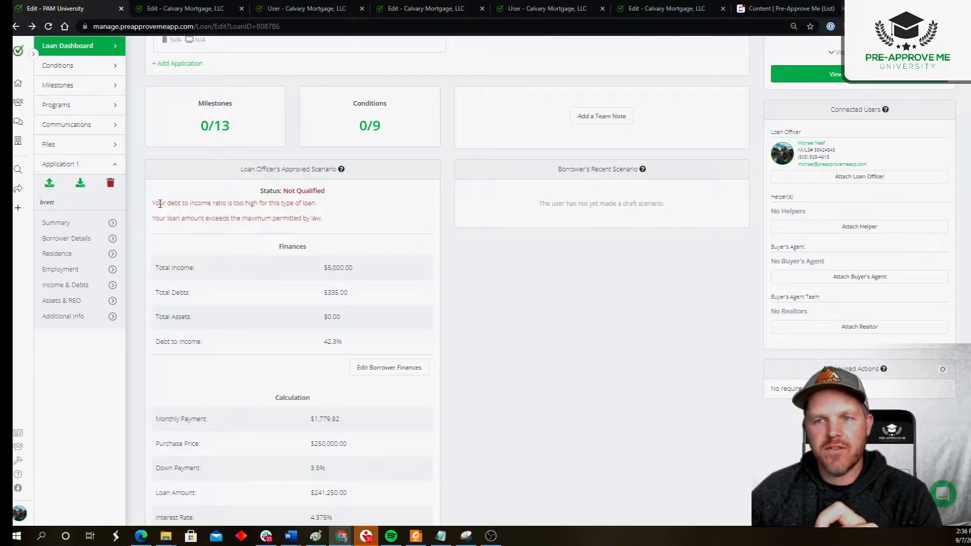
left_click_drag(159, 203, 226, 204)
left_click_drag(319, 342, 339, 344)
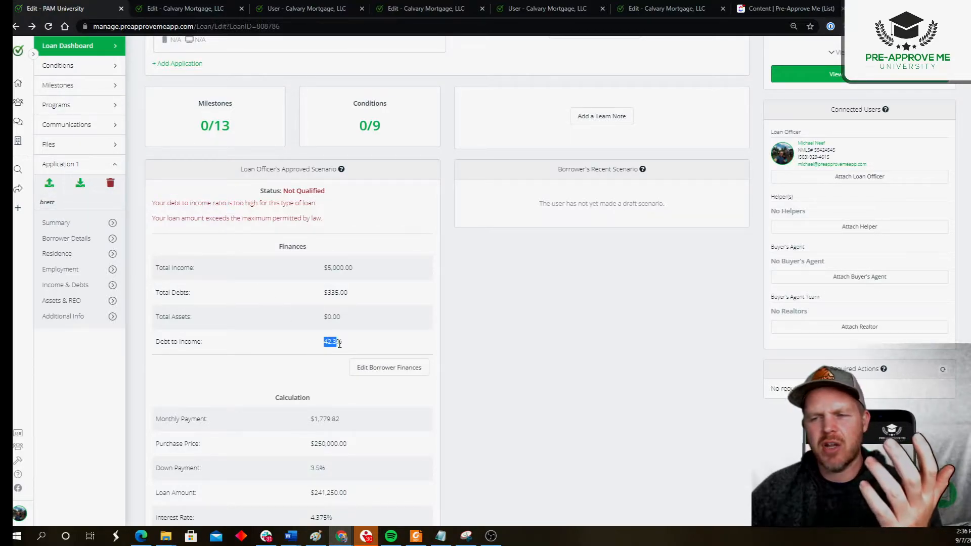
scroll(340, 343, "down", 4)
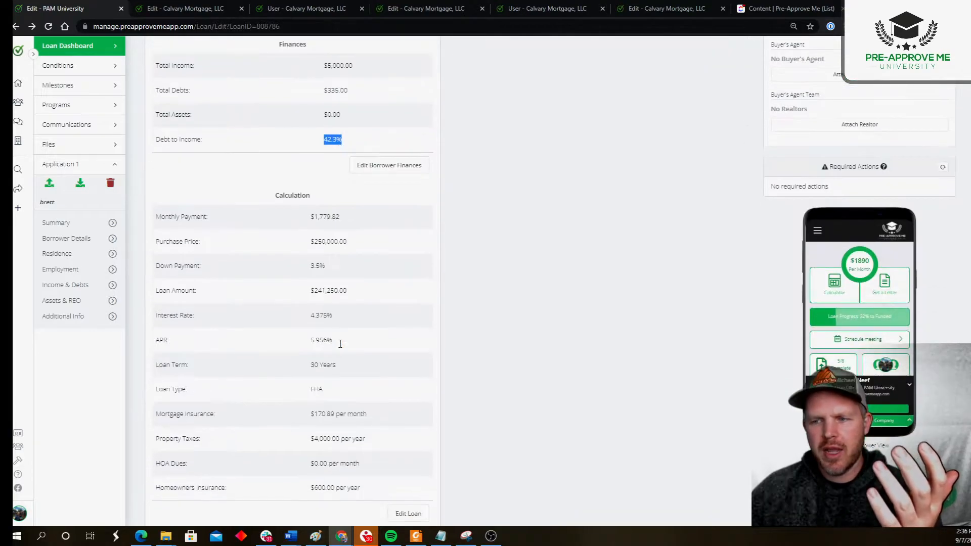
left_click_drag(307, 290, 354, 299)
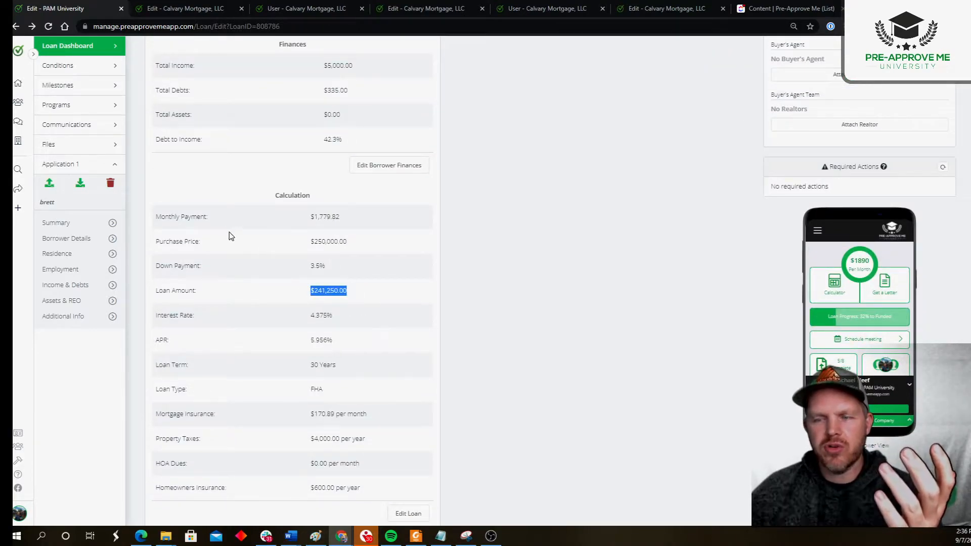
scroll(237, 241, "up", 6)
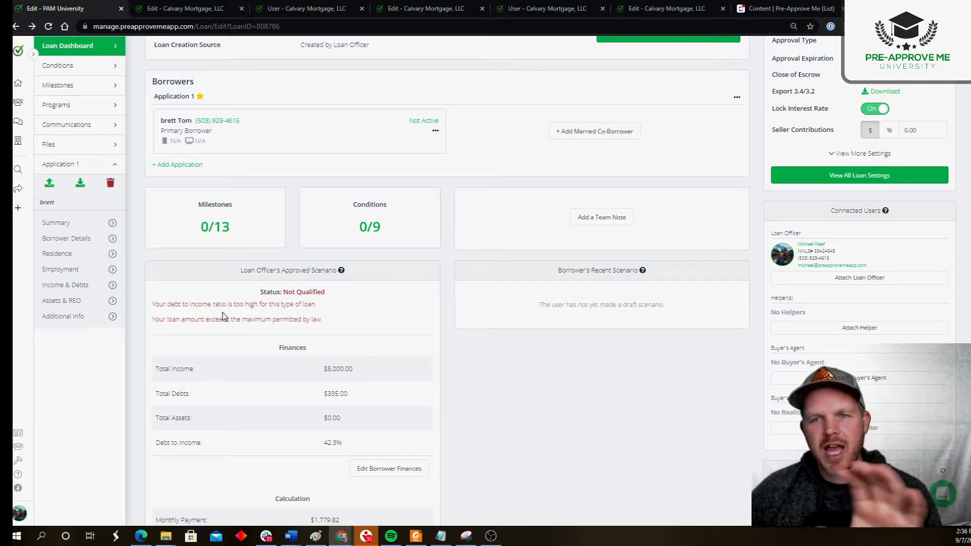
- Set the maximum DTI qualifying threshold of the loan's FHA program to 44%
left_click(73, 108)
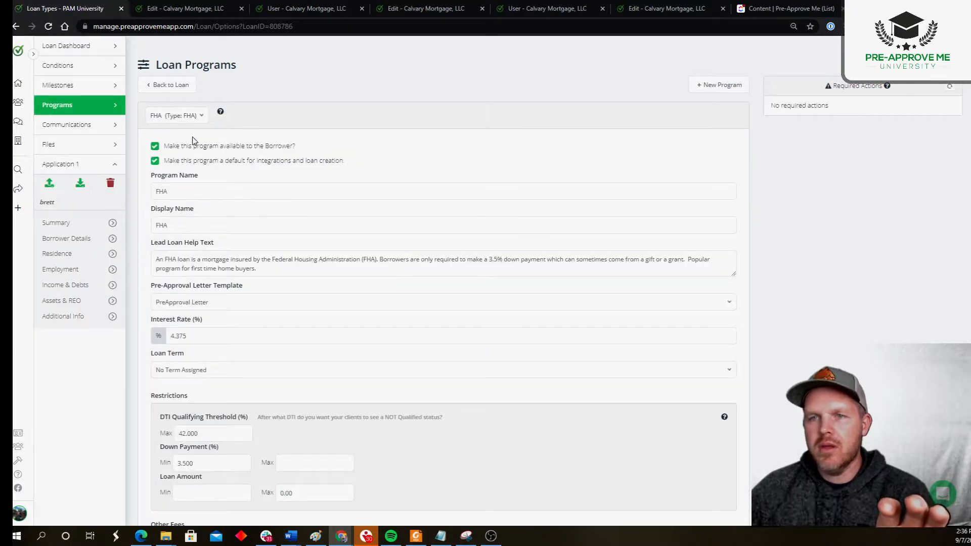
left_click(192, 117)
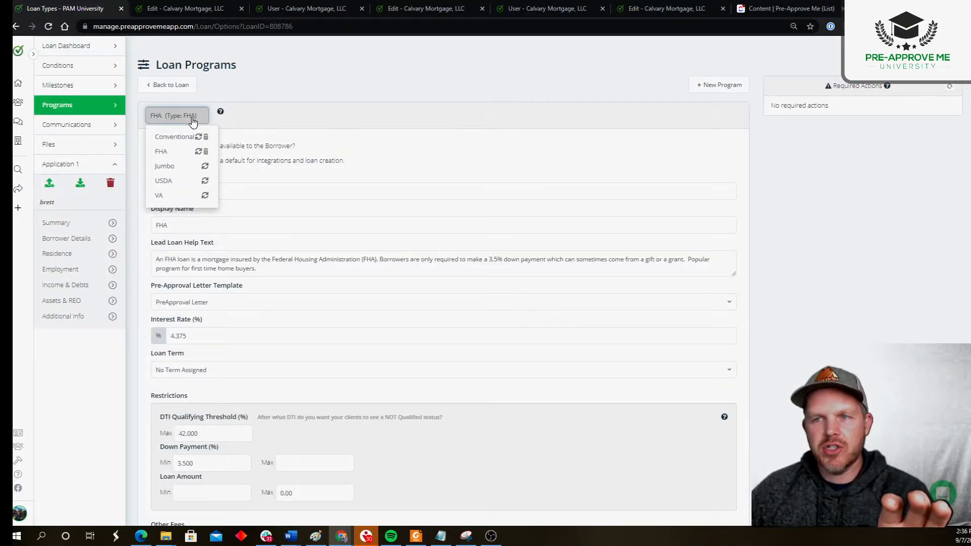
left_click(187, 152)
scroll(271, 177, "down", 6)
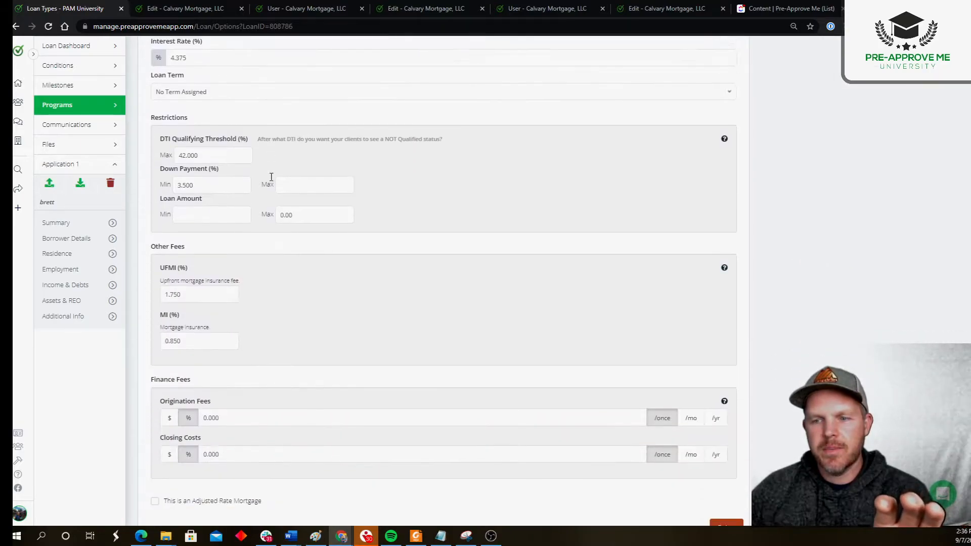
double_click(216, 123)
type("44")
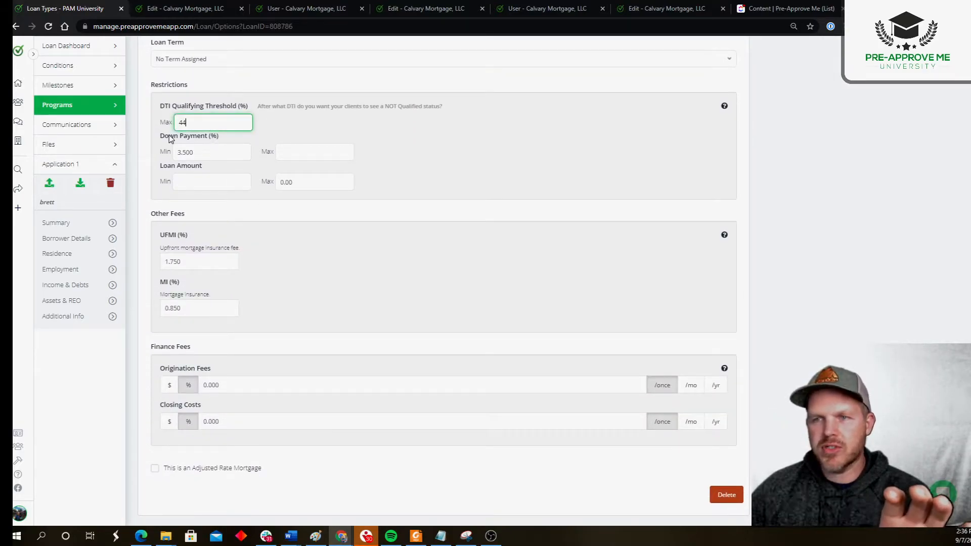
- Set the FHA program's maximum loan amount to 300,000 and save the program changes
double_click(312, 182)
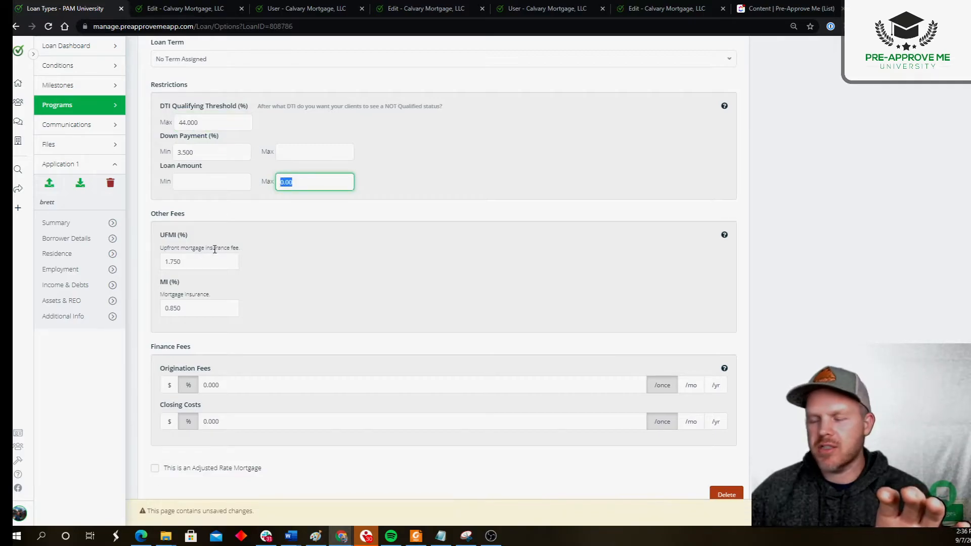
type("300000")
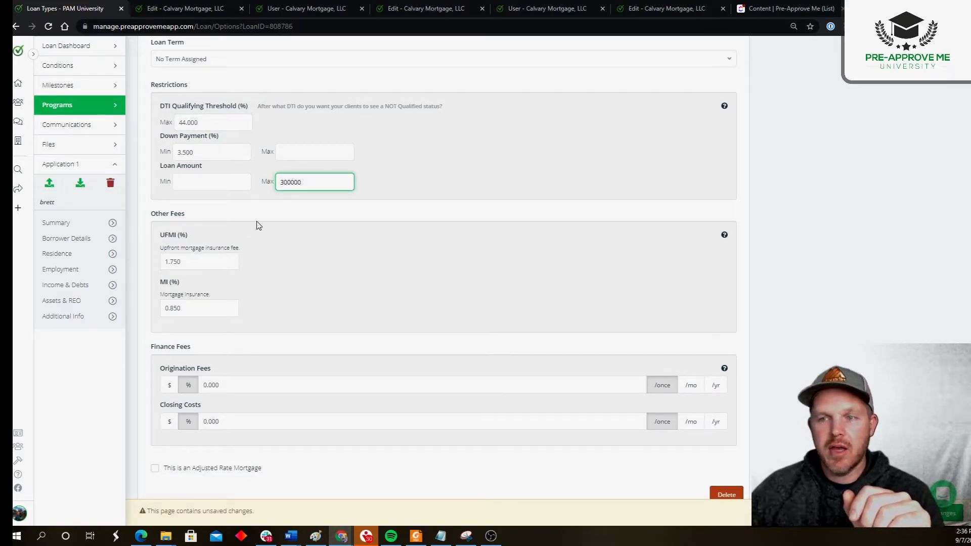
left_click(259, 225)
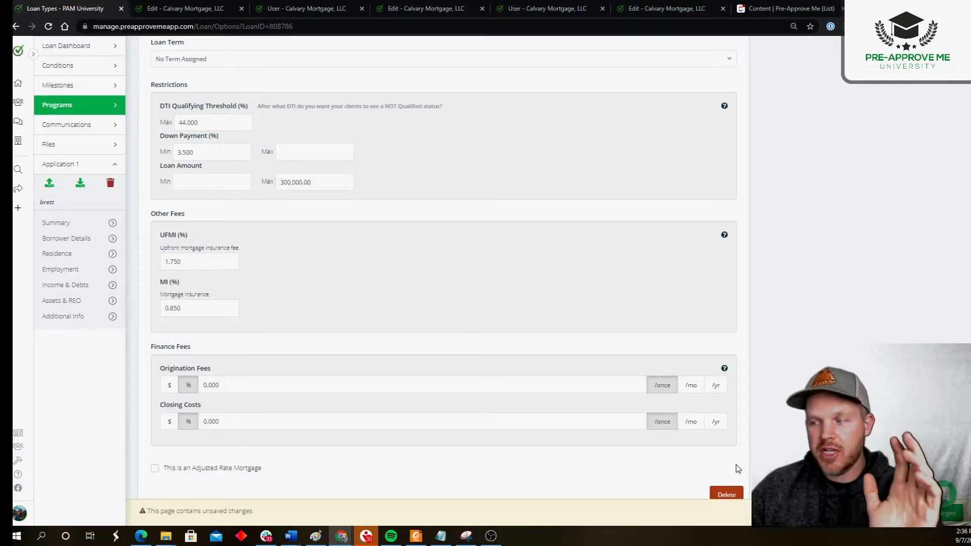
left_click(948, 513)
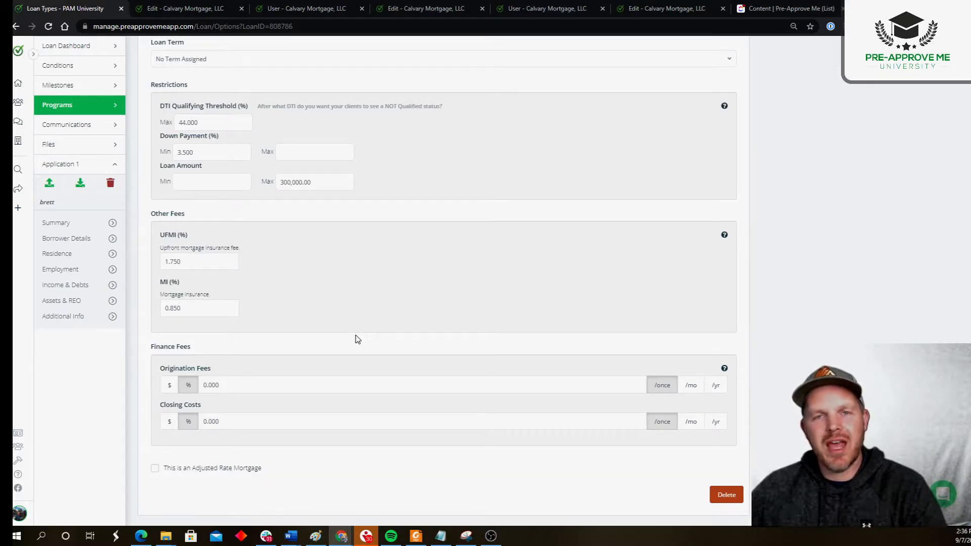
scroll(357, 339, "up", 6)
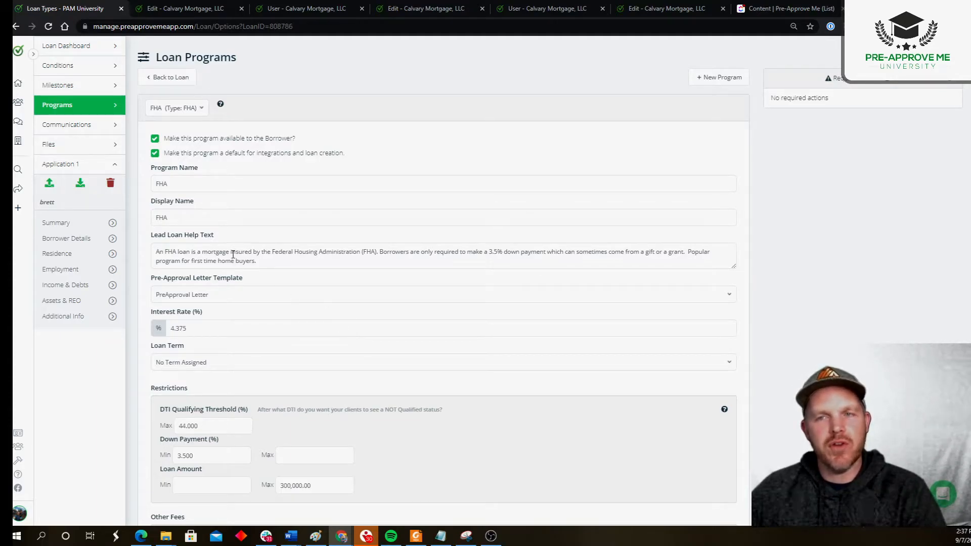
left_click(20, 514)
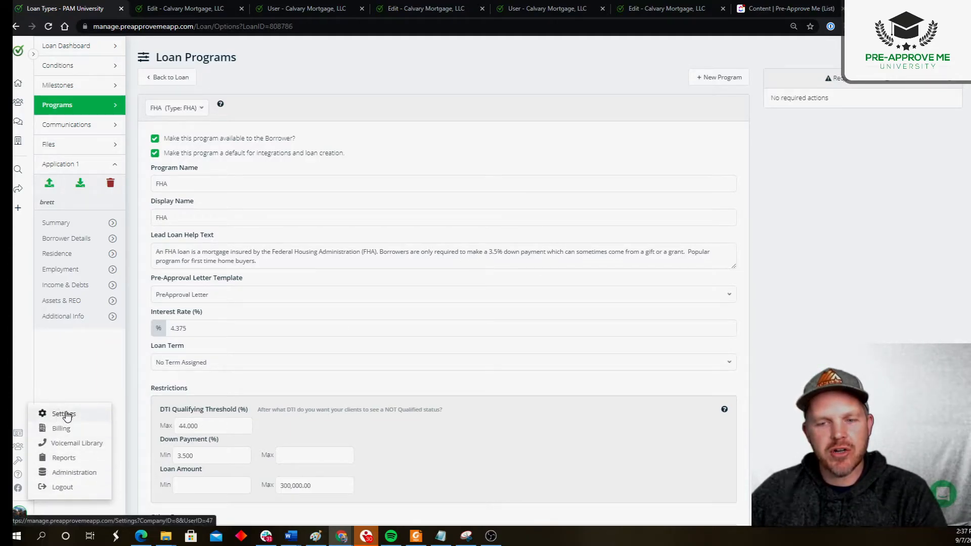
left_click(137, 373)
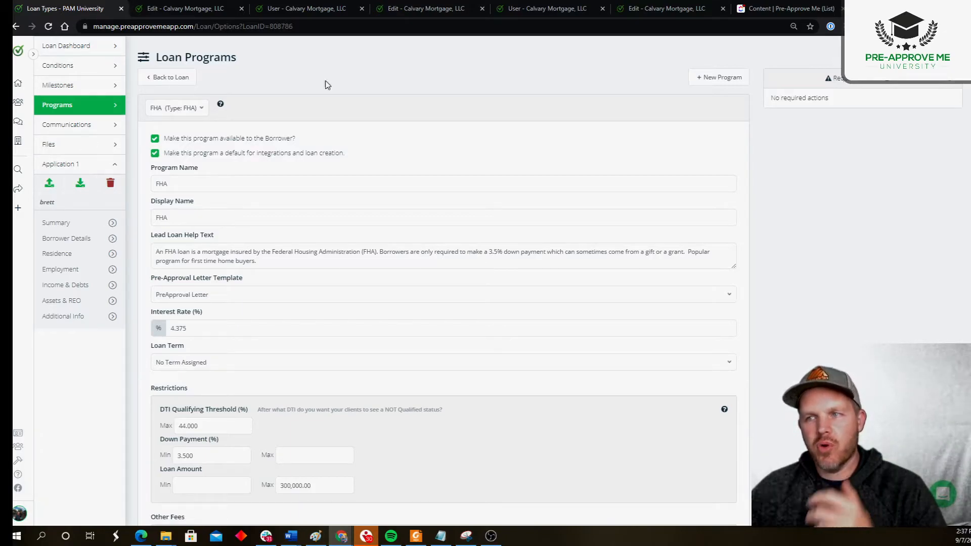
- Return to the loan and check the approved scenario's qualification status under the revised FHA restrictions
left_click(165, 77)
scroll(277, 301, "down", 4)
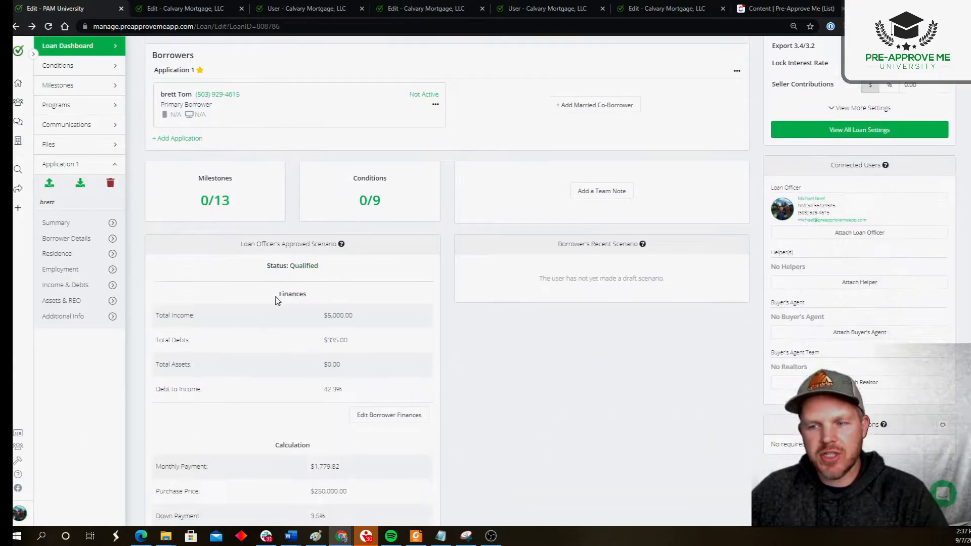
left_click_drag(262, 243, 344, 245)
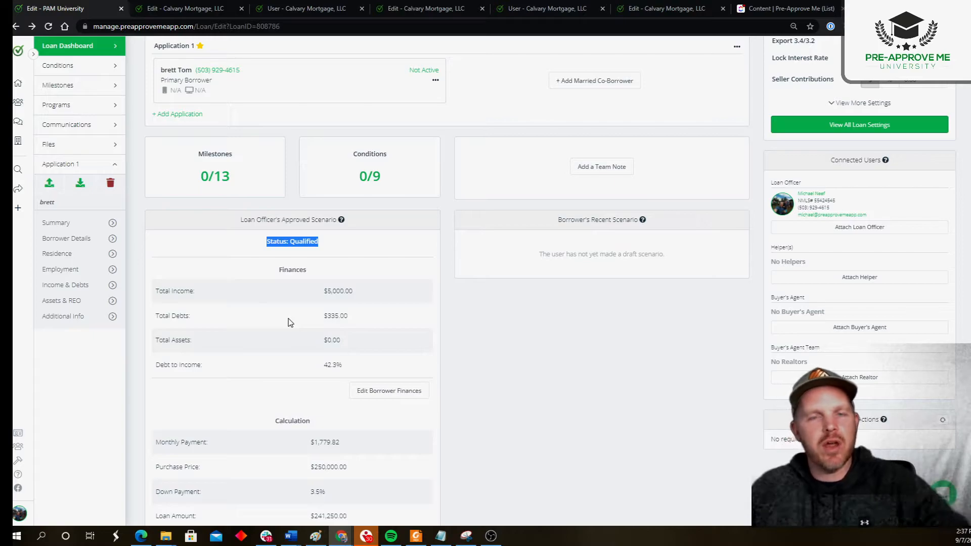
left_click(495, 316)
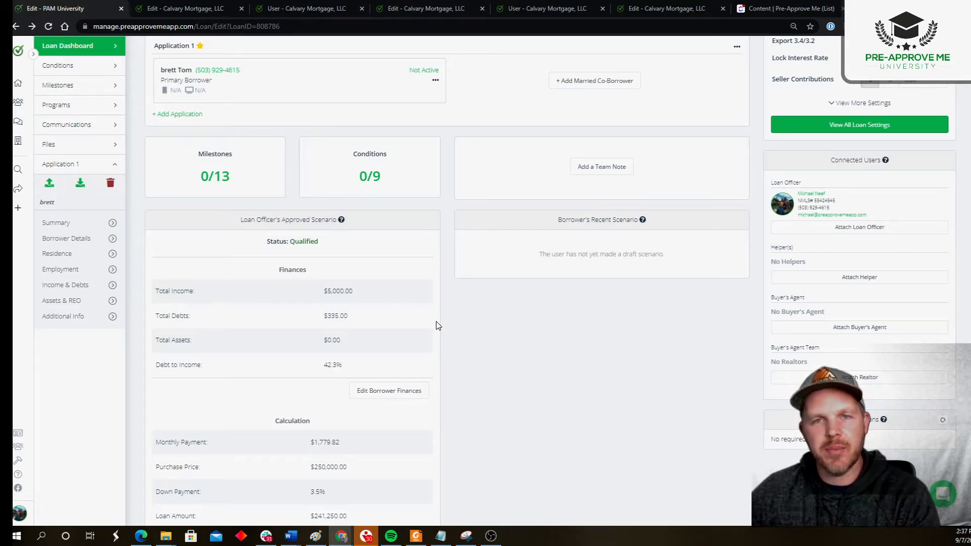
- Examine the borrower's mobile app preview alongside the approved scenario and the loan's overview details
scroll(333, 342, "up", 4)
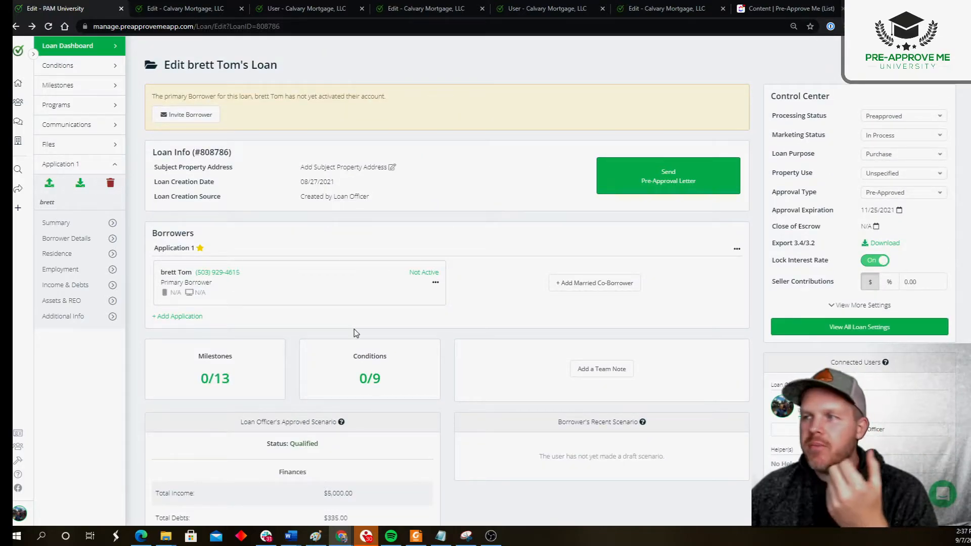
scroll(536, 248, "down", 9)
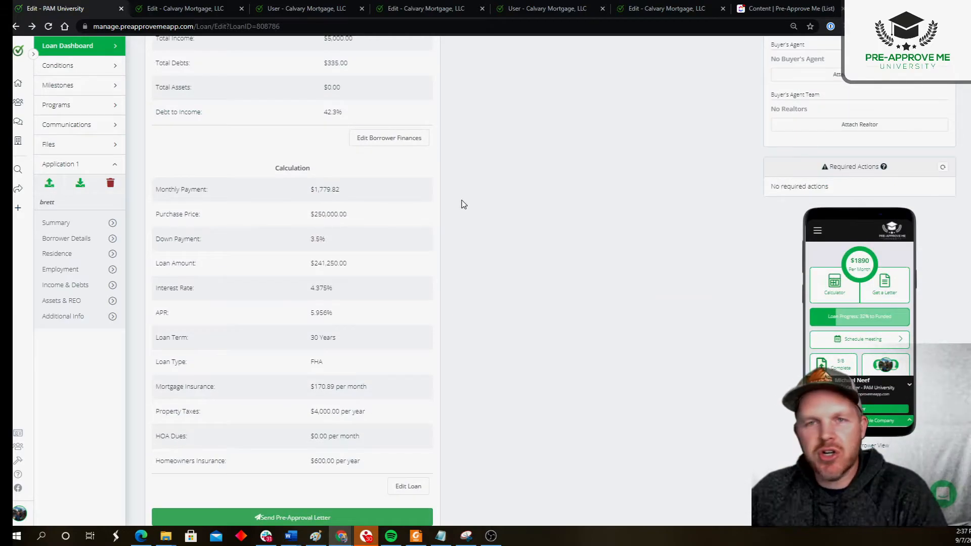
scroll(375, 181, "up", 9)
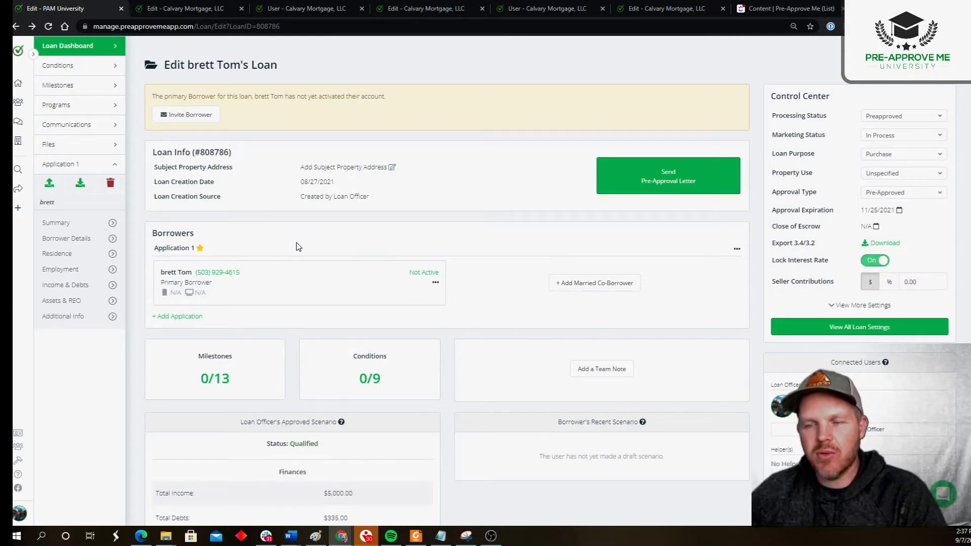
scroll(657, 207, "down", 9)
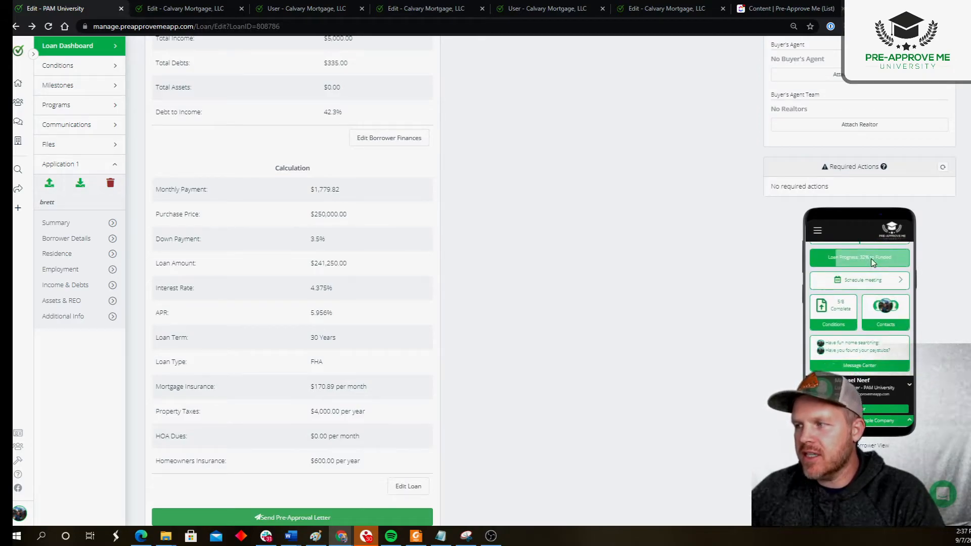
scroll(583, 273, "up", 9)
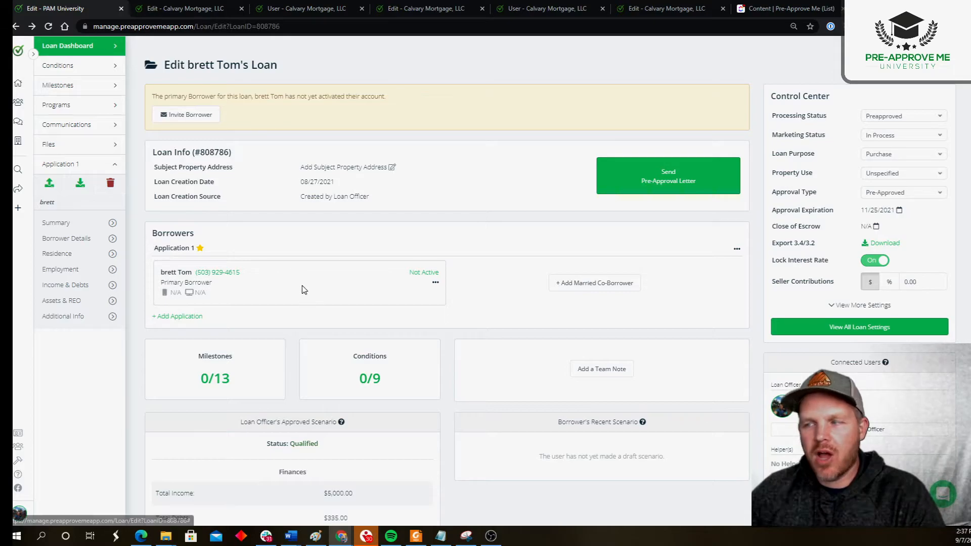
scroll(298, 284, "down", 8)
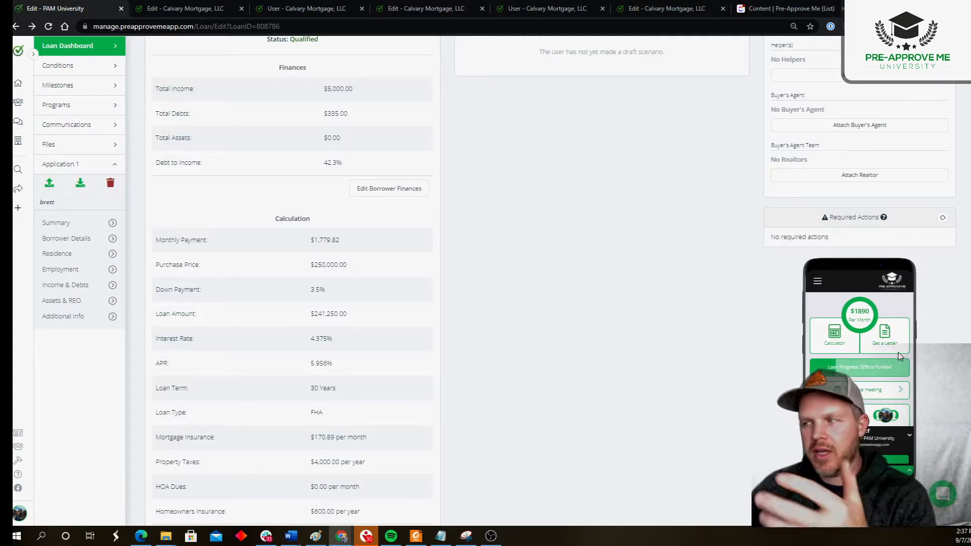
- Set the loan's processing status to Lead and check the borrower's mobile app preview for that status
scroll(556, 286, "up", 8)
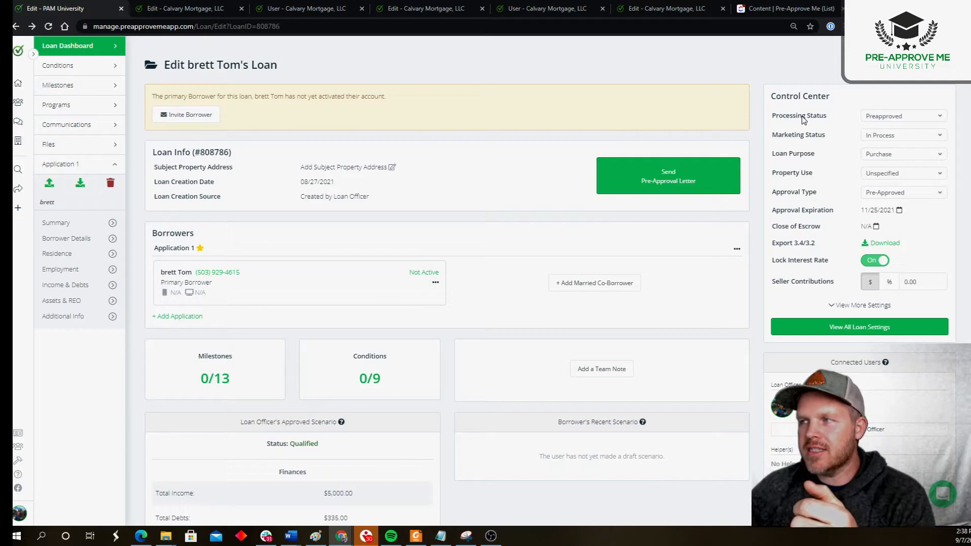
left_click(882, 116)
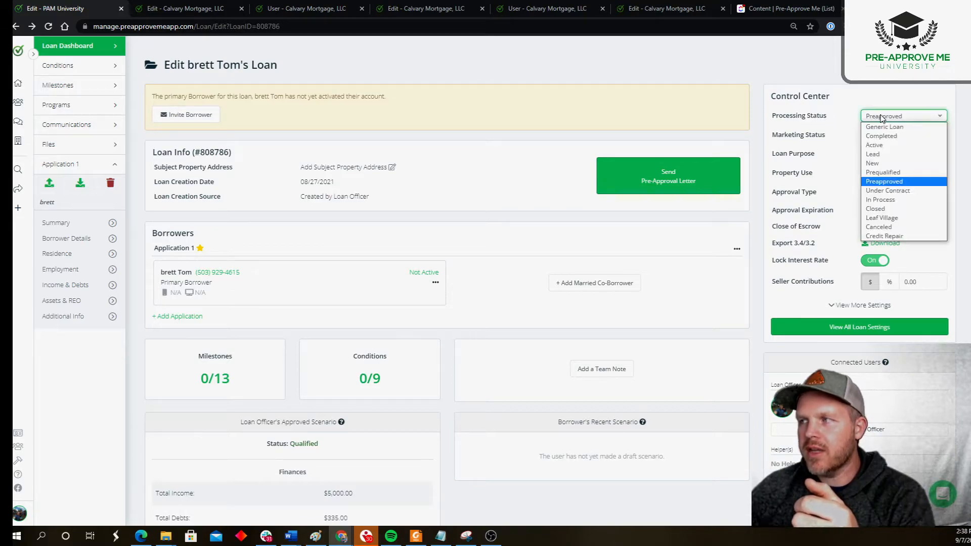
left_click(873, 154)
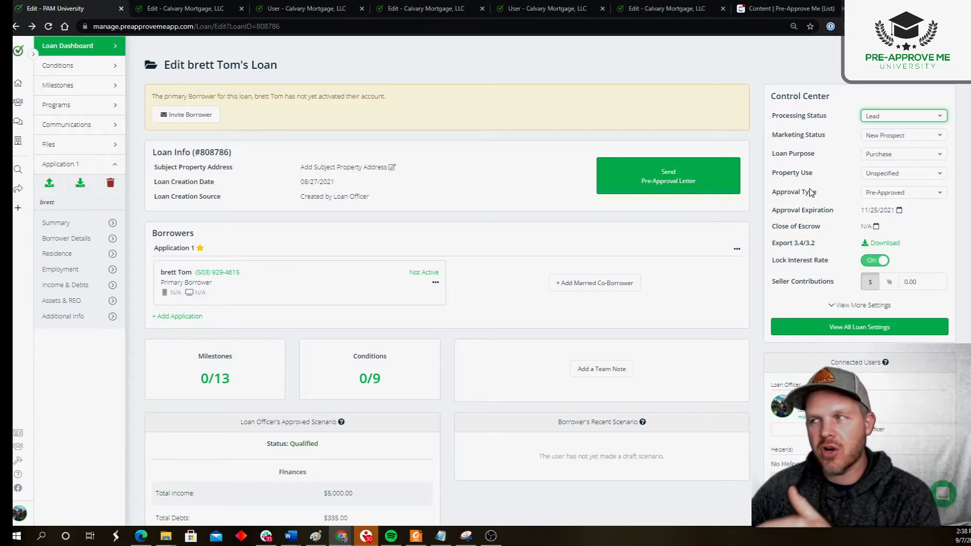
scroll(811, 192, "down", 8)
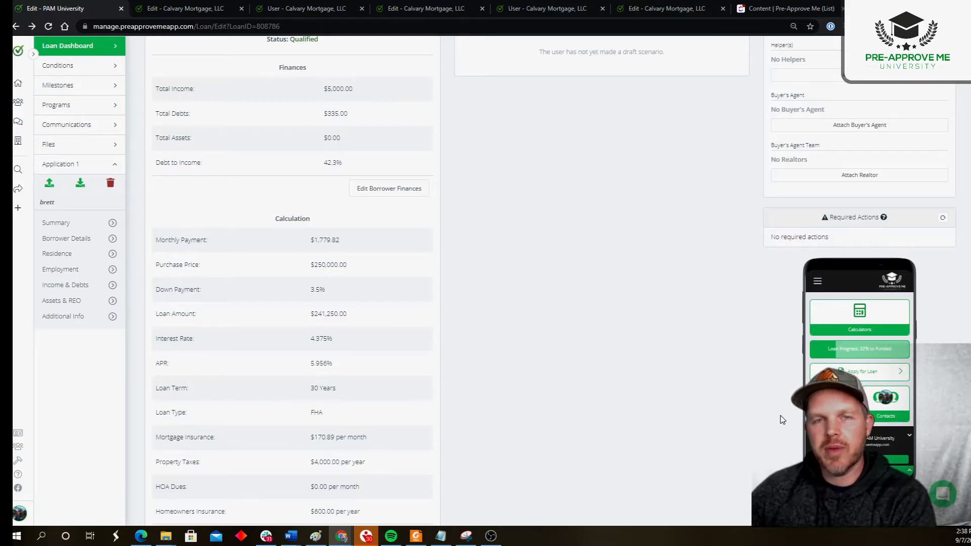
scroll(598, 384, "up", 10)
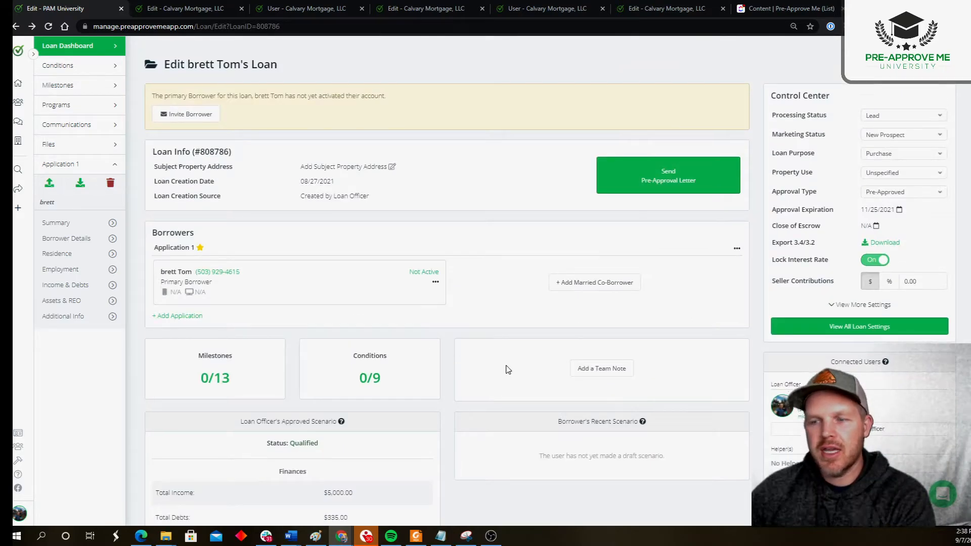
- Set the loan's processing status to Preapproved and check the borrower's mobile app preview for that status
scroll(202, 196, "down", 7)
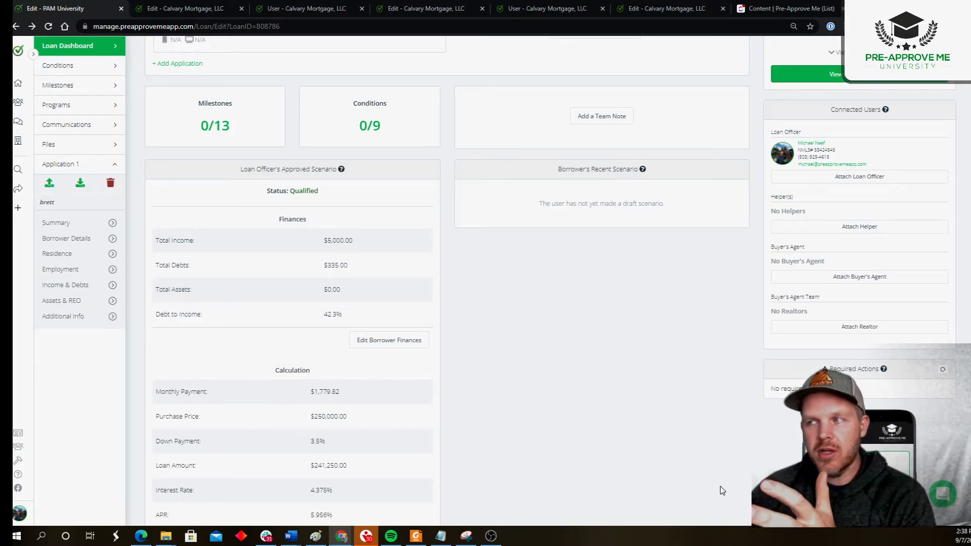
scroll(749, 440, "up", 5)
left_click(889, 116)
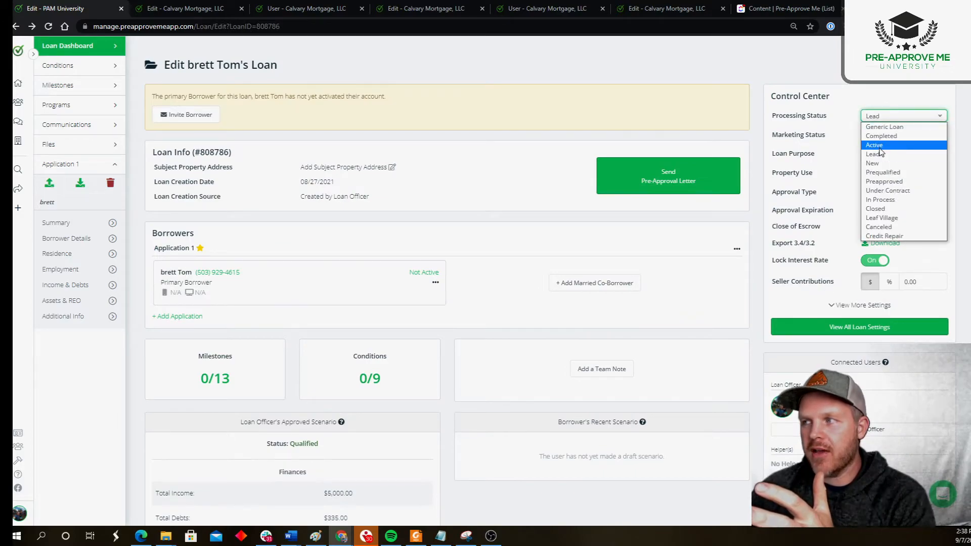
left_click(874, 183)
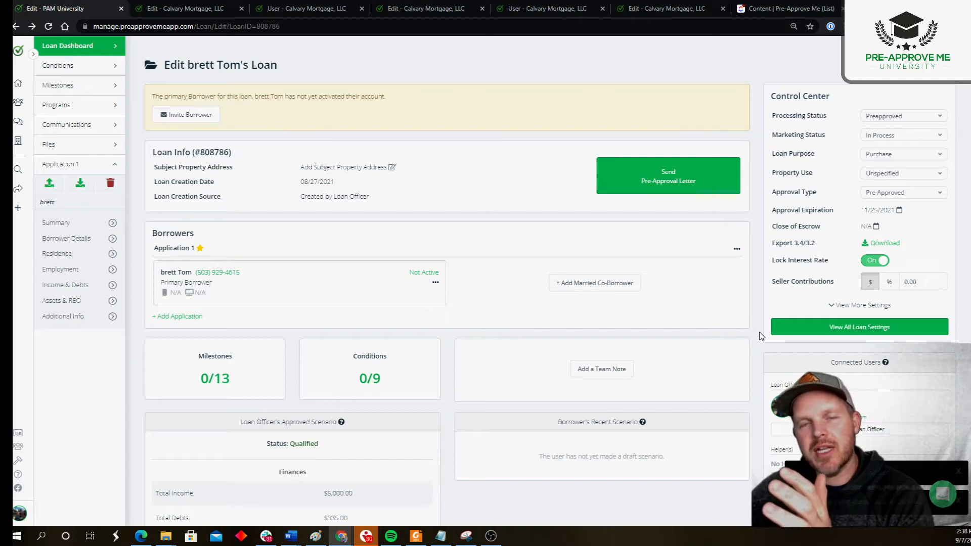
scroll(761, 336, "down", 1)
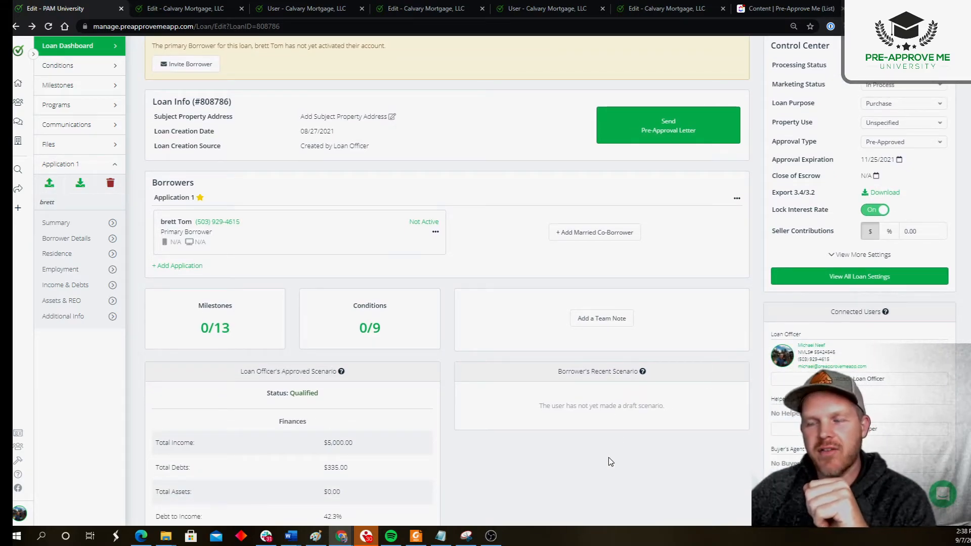
scroll(609, 445, "down", 7)
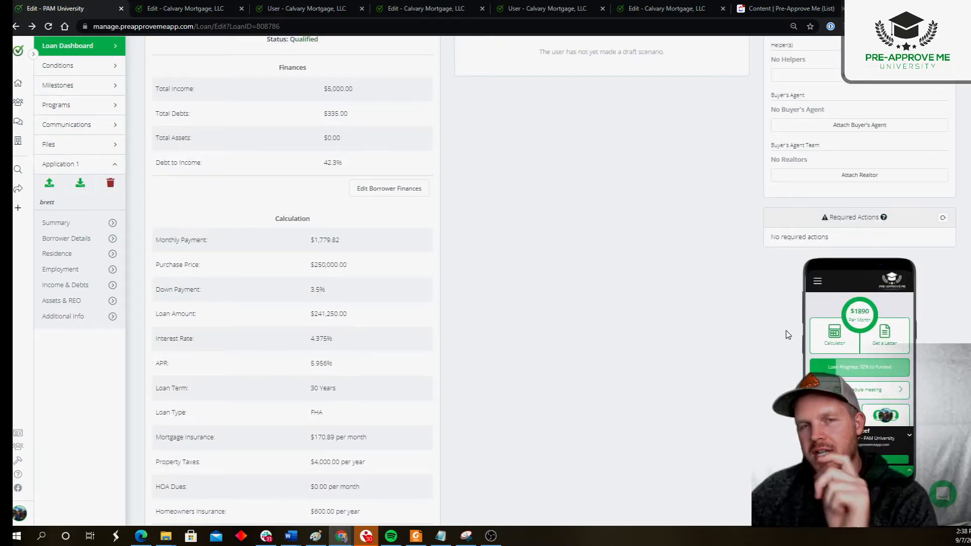
scroll(774, 329, "up", 6)
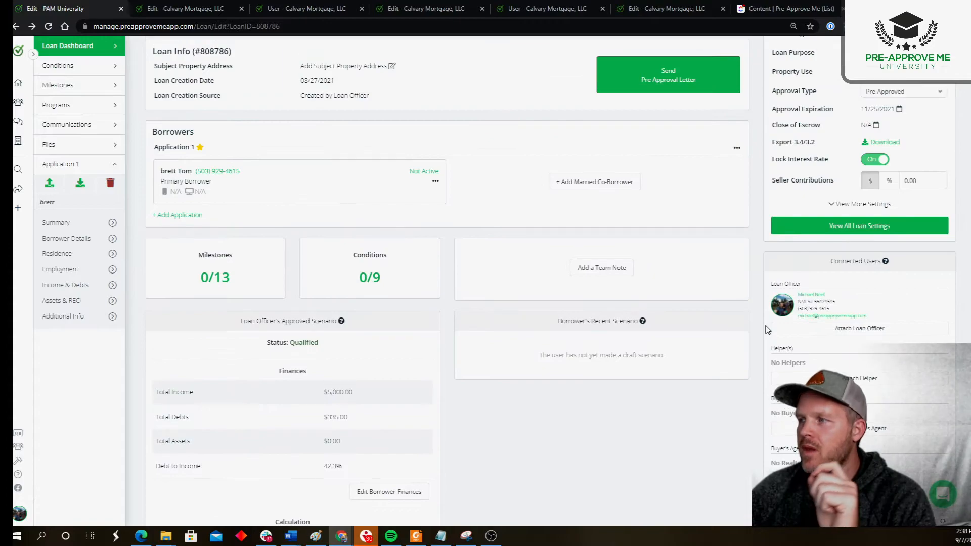
scroll(767, 330, "up", 2)
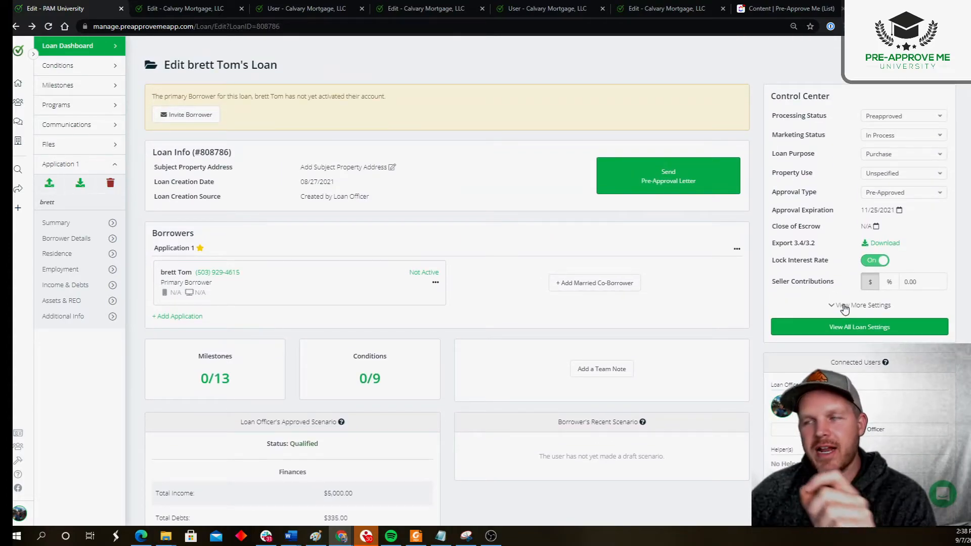
scroll(766, 248, "down", 7)
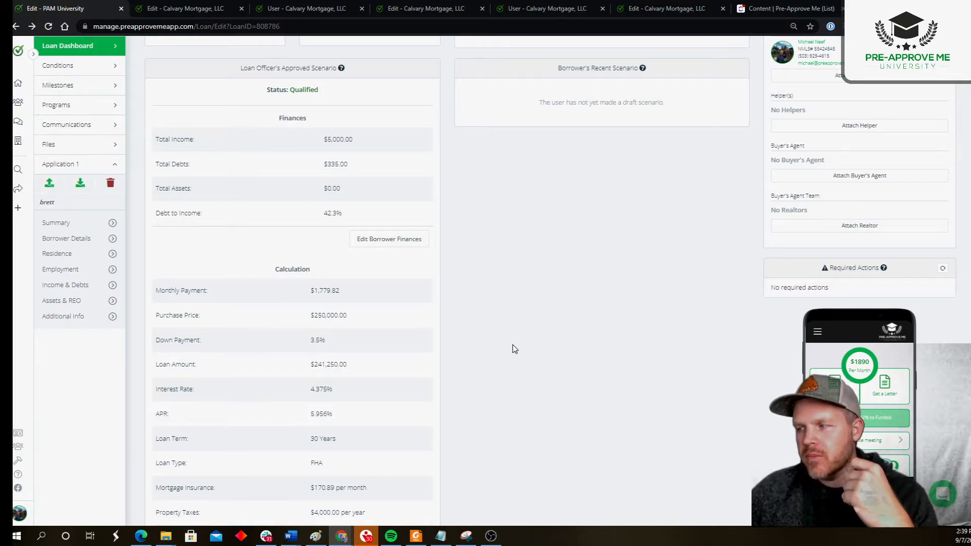
scroll(697, 351, "up", 6)
- Expand the additional Control Center settings and turn off automatic issuing of letters for qualified scenarios
left_click(861, 255)
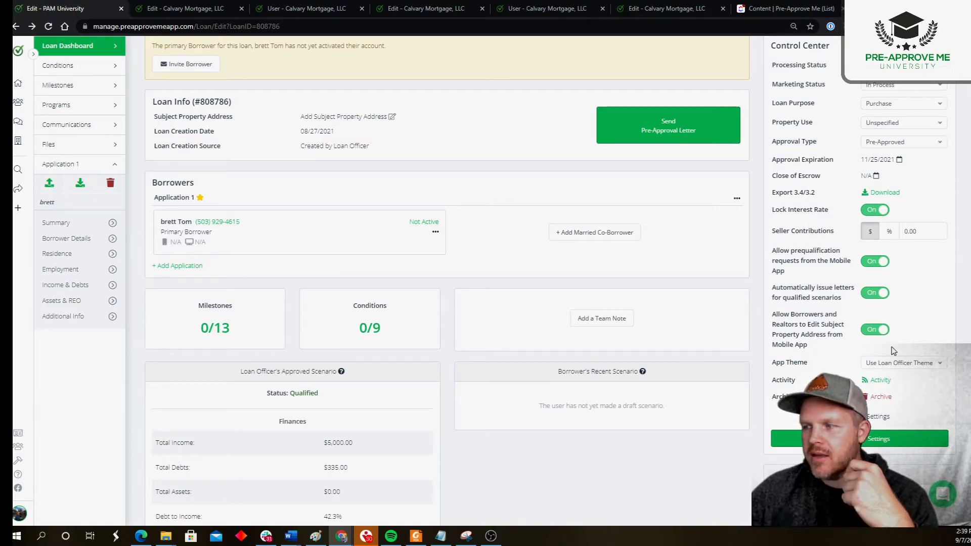
left_click(872, 416)
left_click_drag(763, 99, 839, 105)
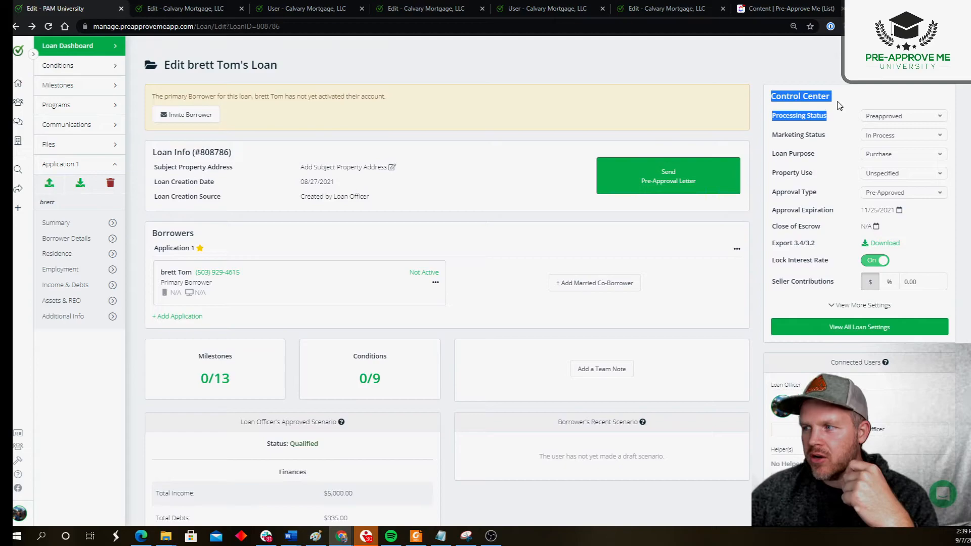
left_click(855, 305)
left_click_drag(770, 300, 808, 346)
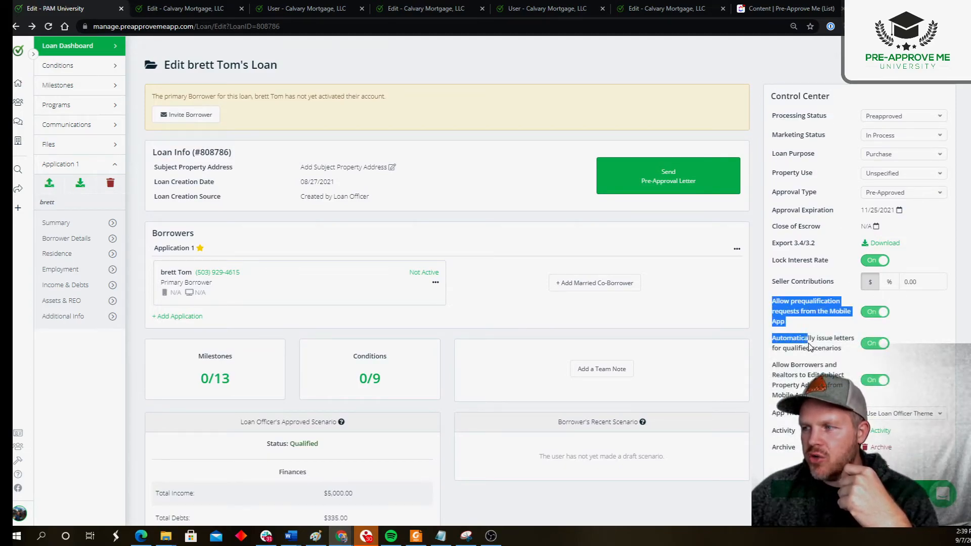
left_click(753, 318)
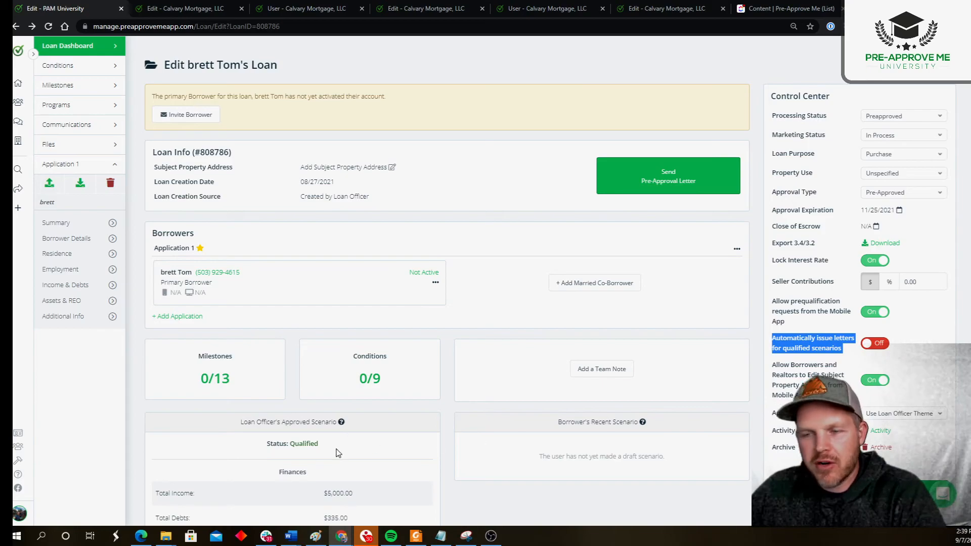
- Compare the Borrower's Recent Scenario section with the Loan Officer's Approved Scenario and its status
left_click_drag(558, 424, 638, 428)
scroll(645, 465, "down", 5)
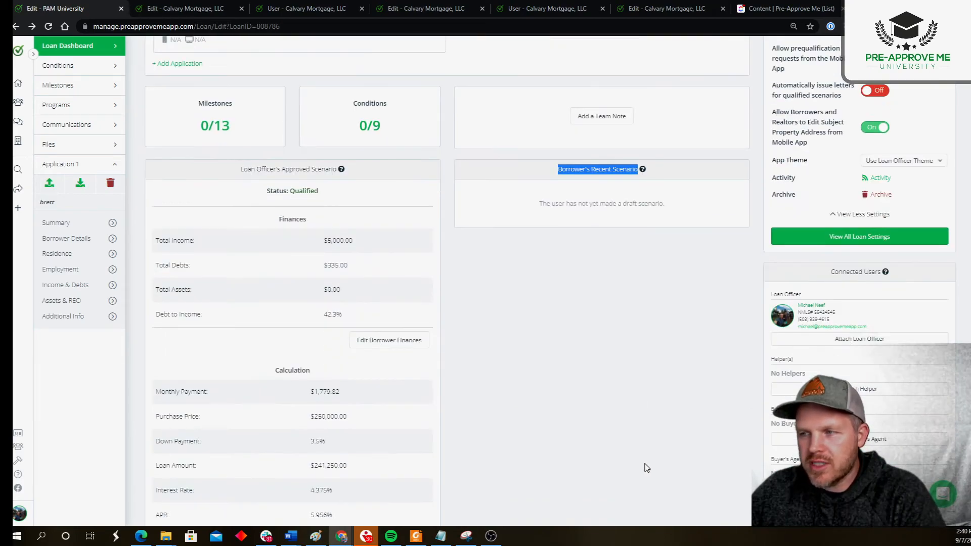
left_click(579, 192)
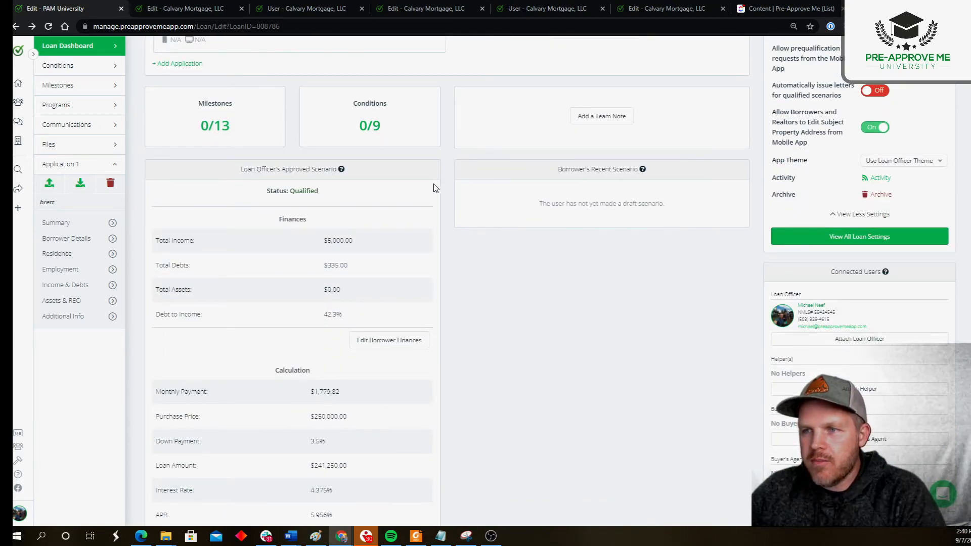
left_click_drag(241, 169, 312, 171)
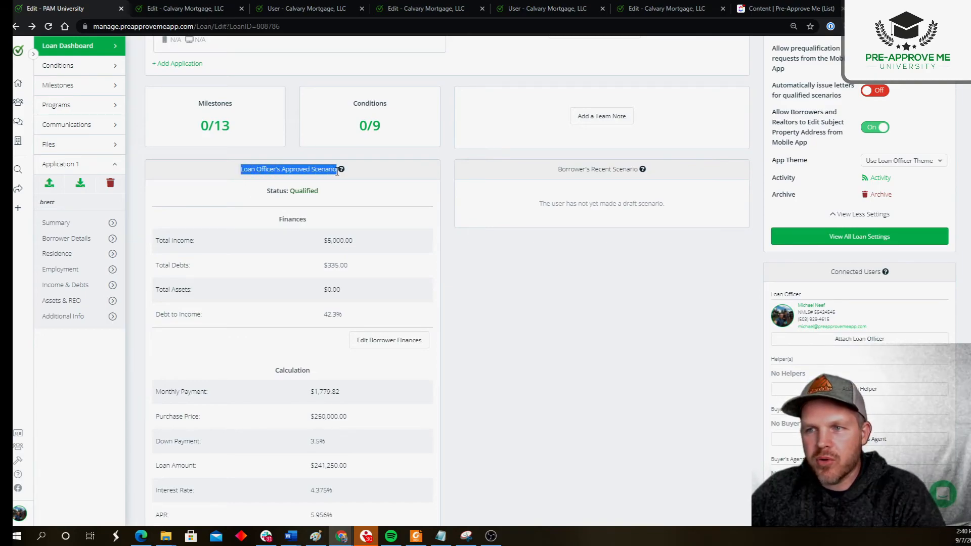
left_click(335, 199)
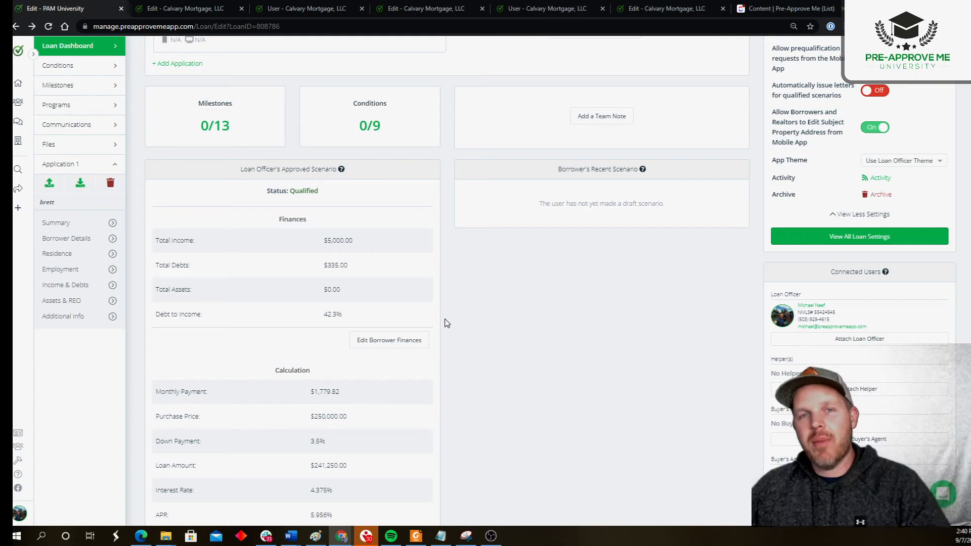
- Turn on automatic issuing of letters for qualified scenarios and review the Loan Officer's Approved Scenario
left_click(875, 90)
scroll(848, 220, "up", 3)
scroll(848, 220, "up", 2)
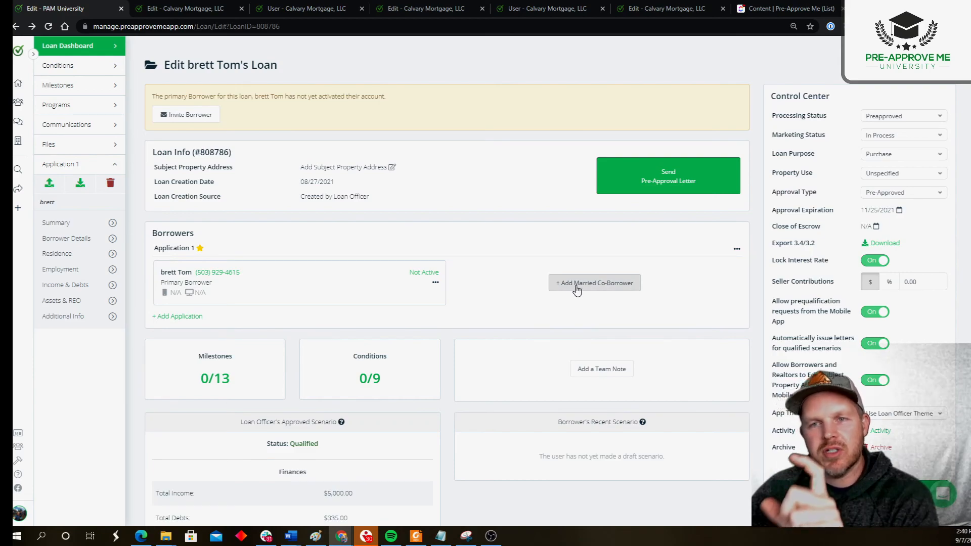
scroll(418, 336, "down", 6)
left_click_drag(238, 119, 274, 120)
left_click(387, 142)
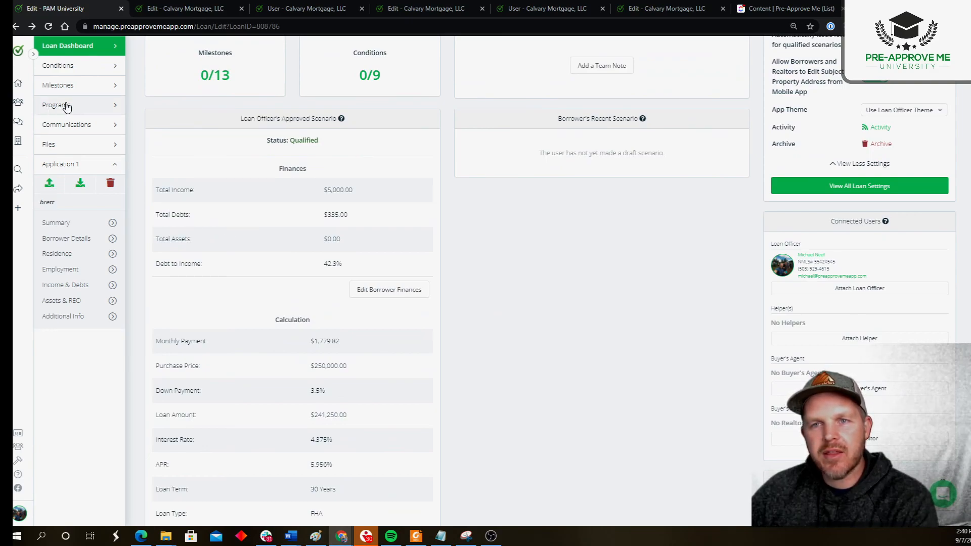